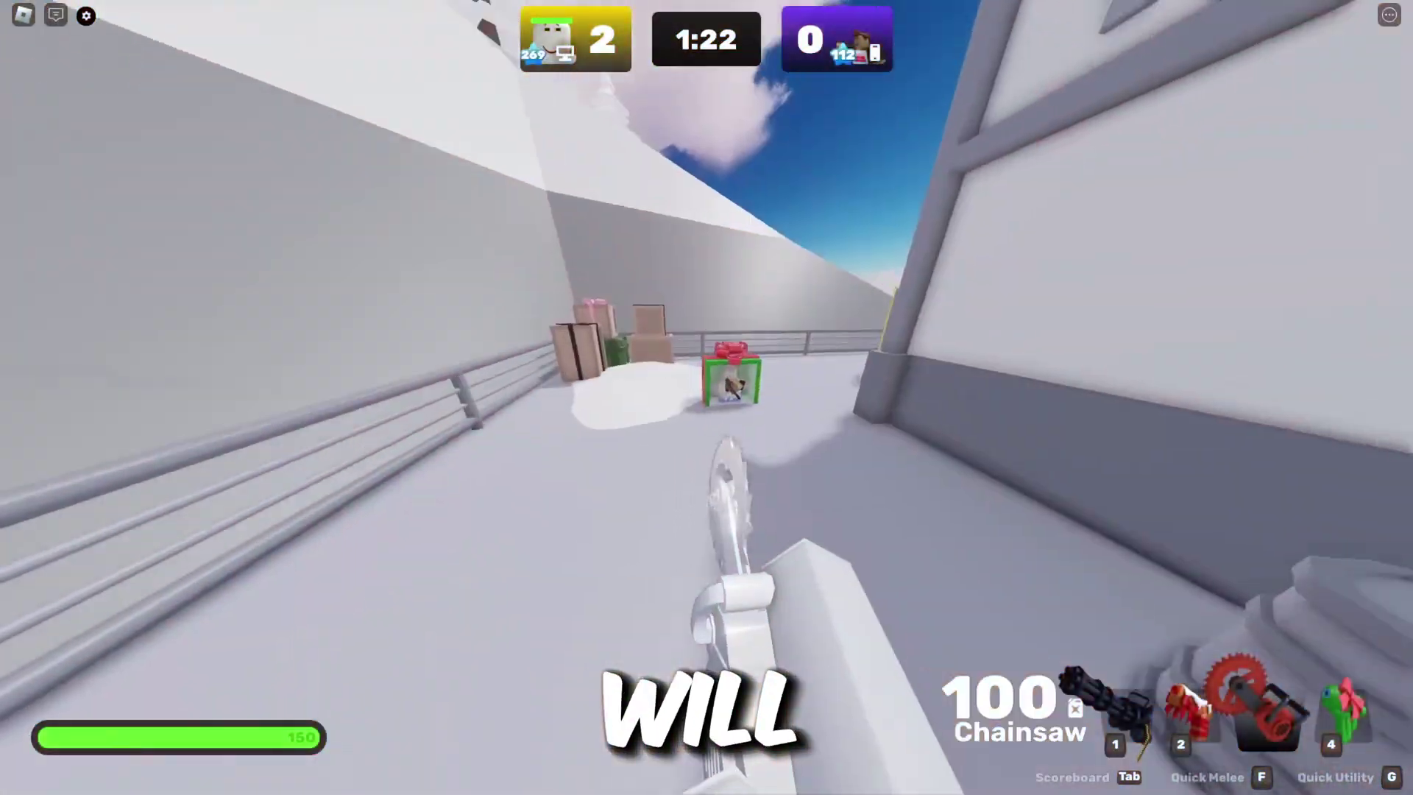
# Attack the opponents with the chainsaw, Spray and Slingshot until the last one is eliminated.
pyautogui.click(707, 397)
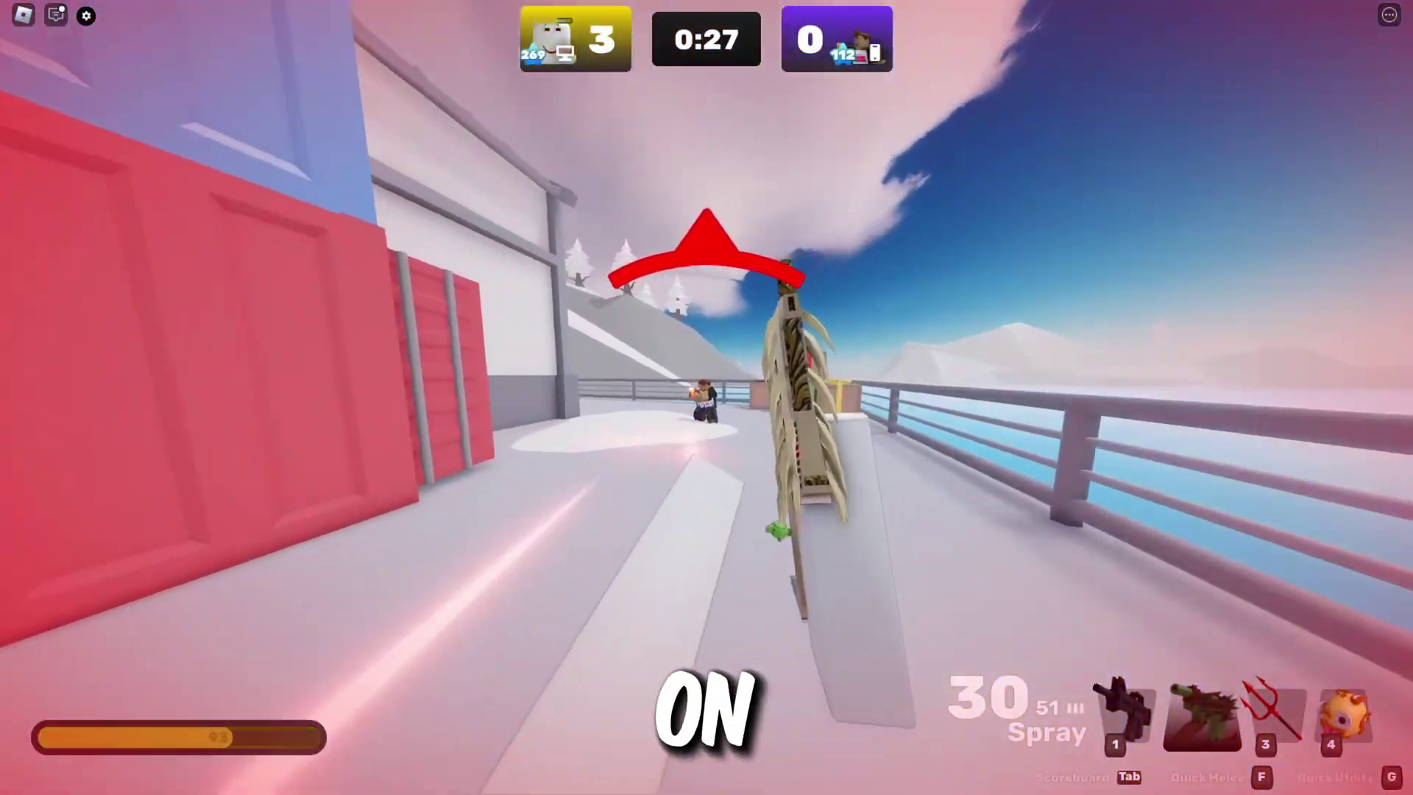
pyautogui.click(706, 397)
pyautogui.click(707, 397)
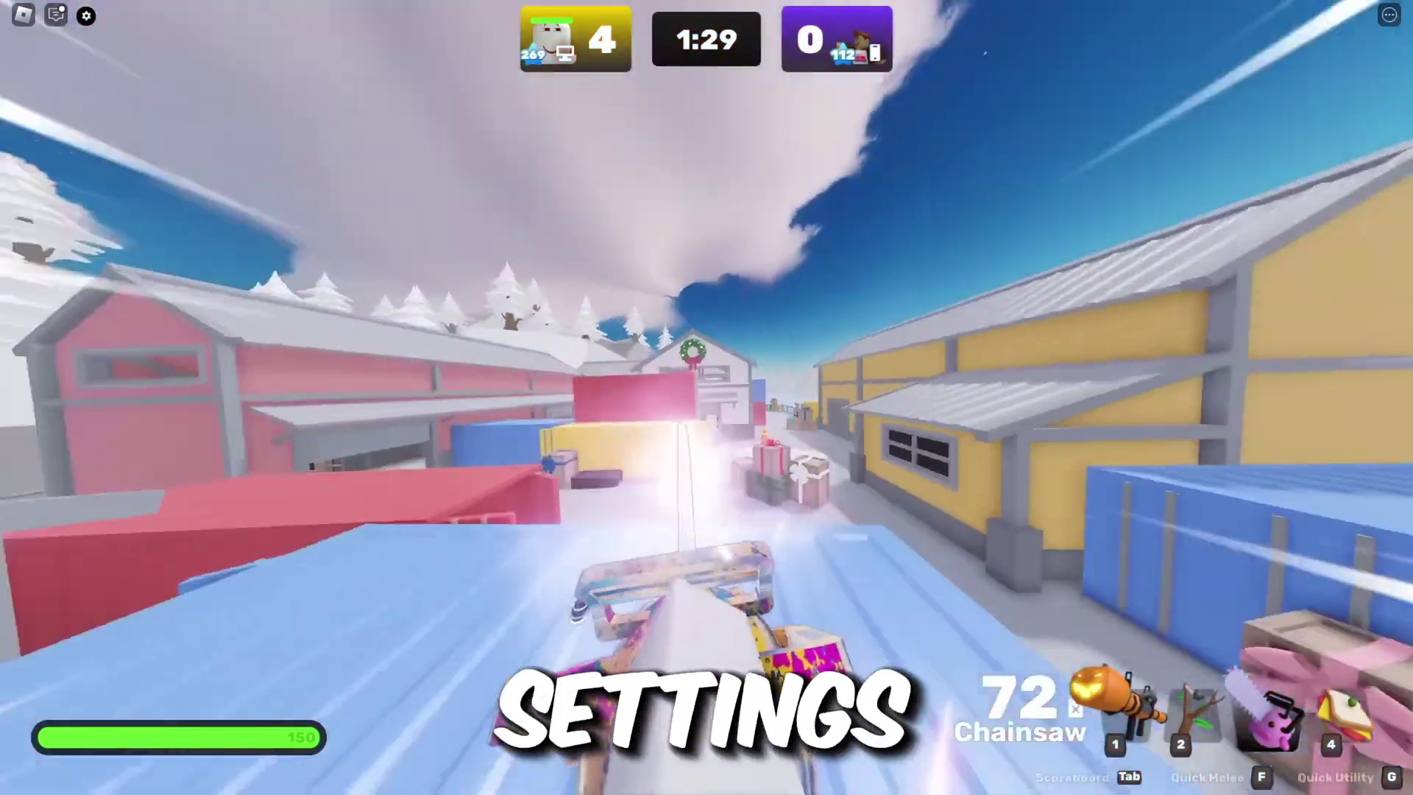
pyautogui.click(706, 397)
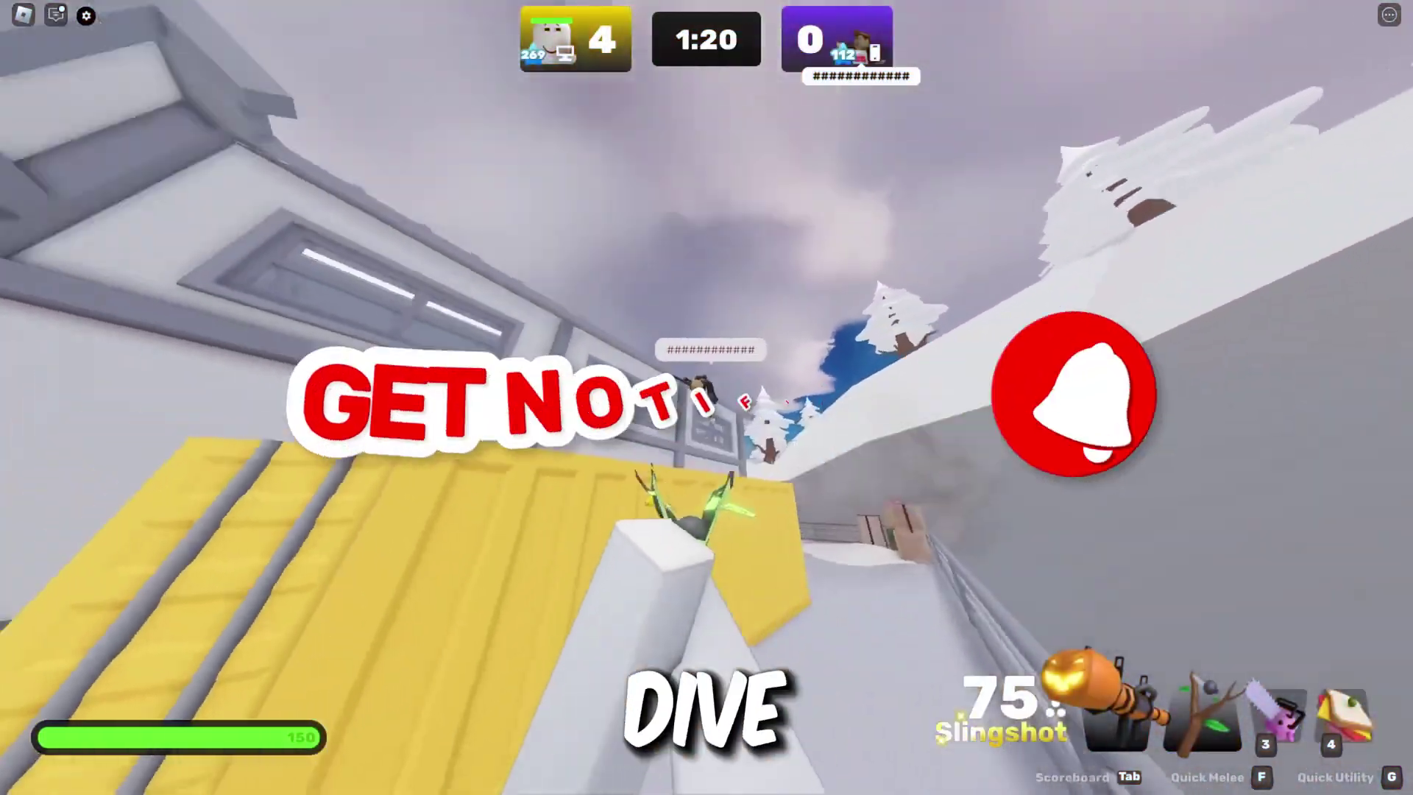
pyautogui.click(1027, 502)
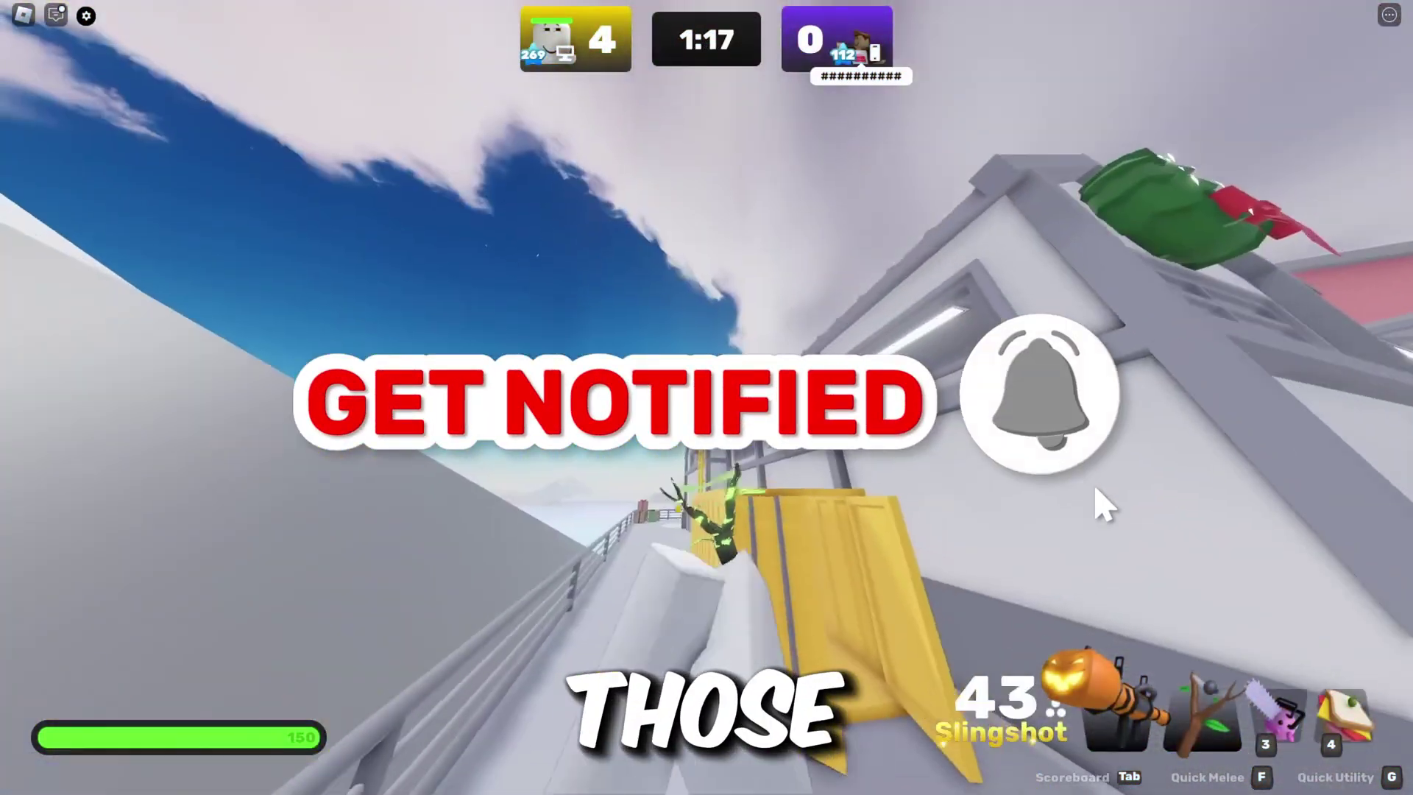
pyautogui.click(1100, 505)
pyautogui.click(706, 397)
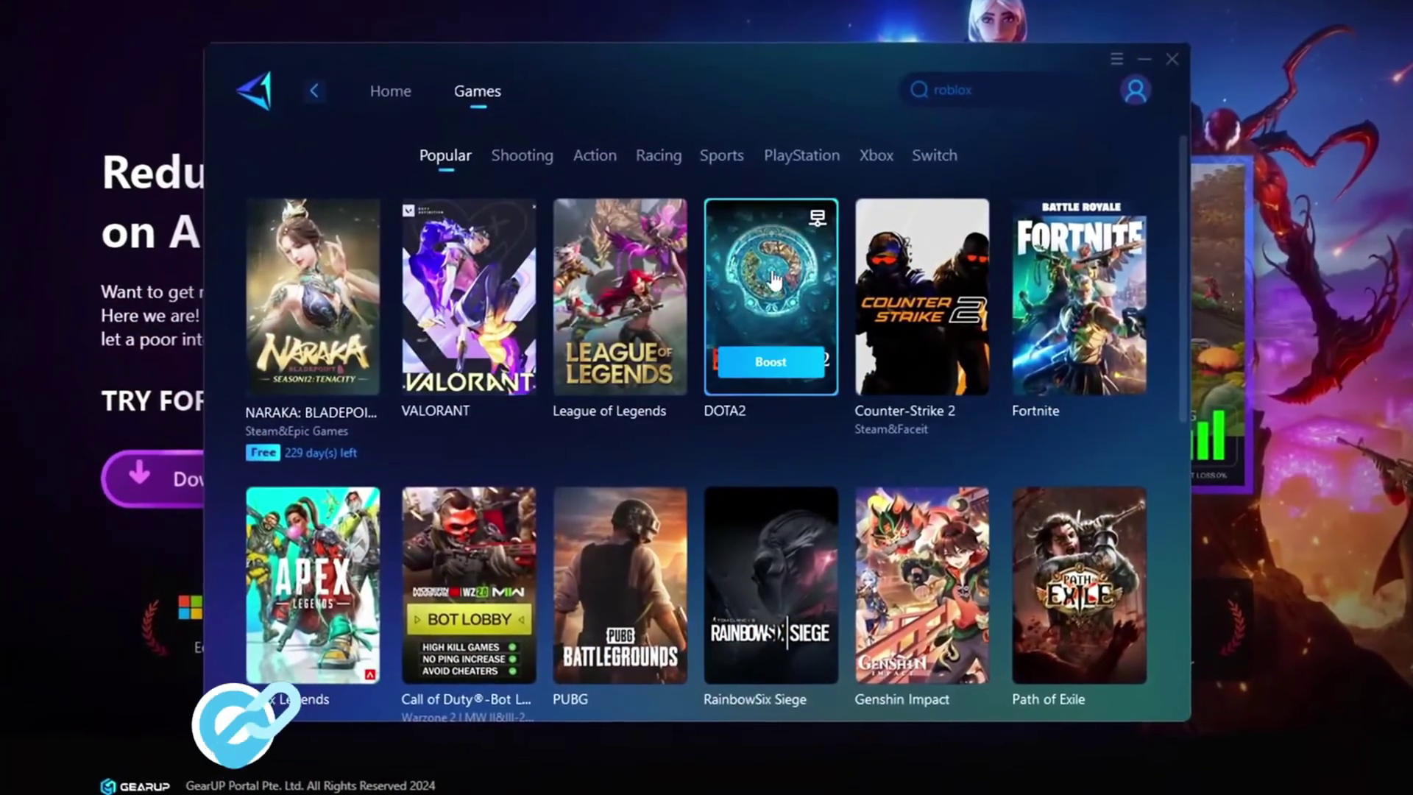
# Scroll GearUP's Games list down to the Roblox tile so its Boost button appears.
pyautogui.scroll(-3, 710, 353)
pyautogui.scroll(-5, 713, 333)
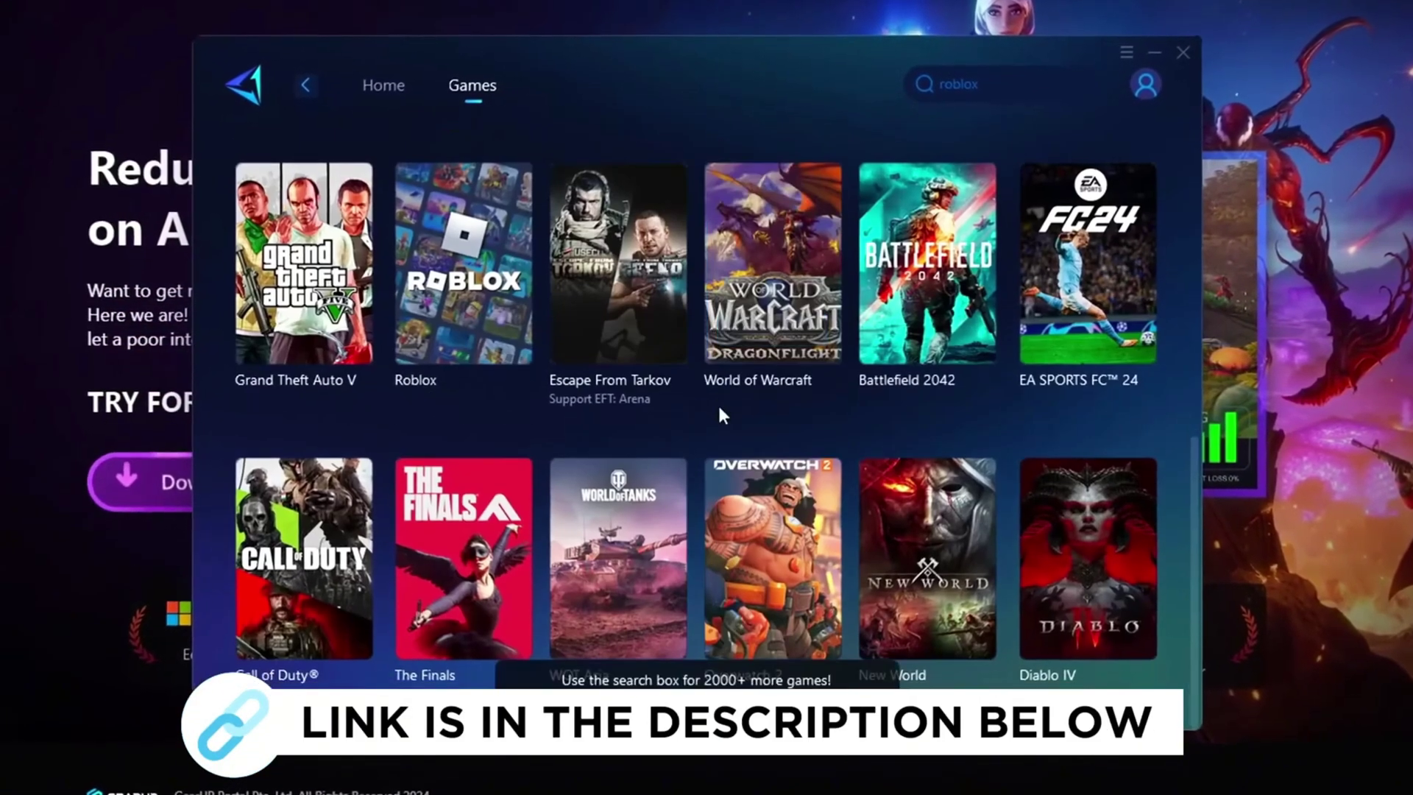
pyautogui.moveTo(480, 348)
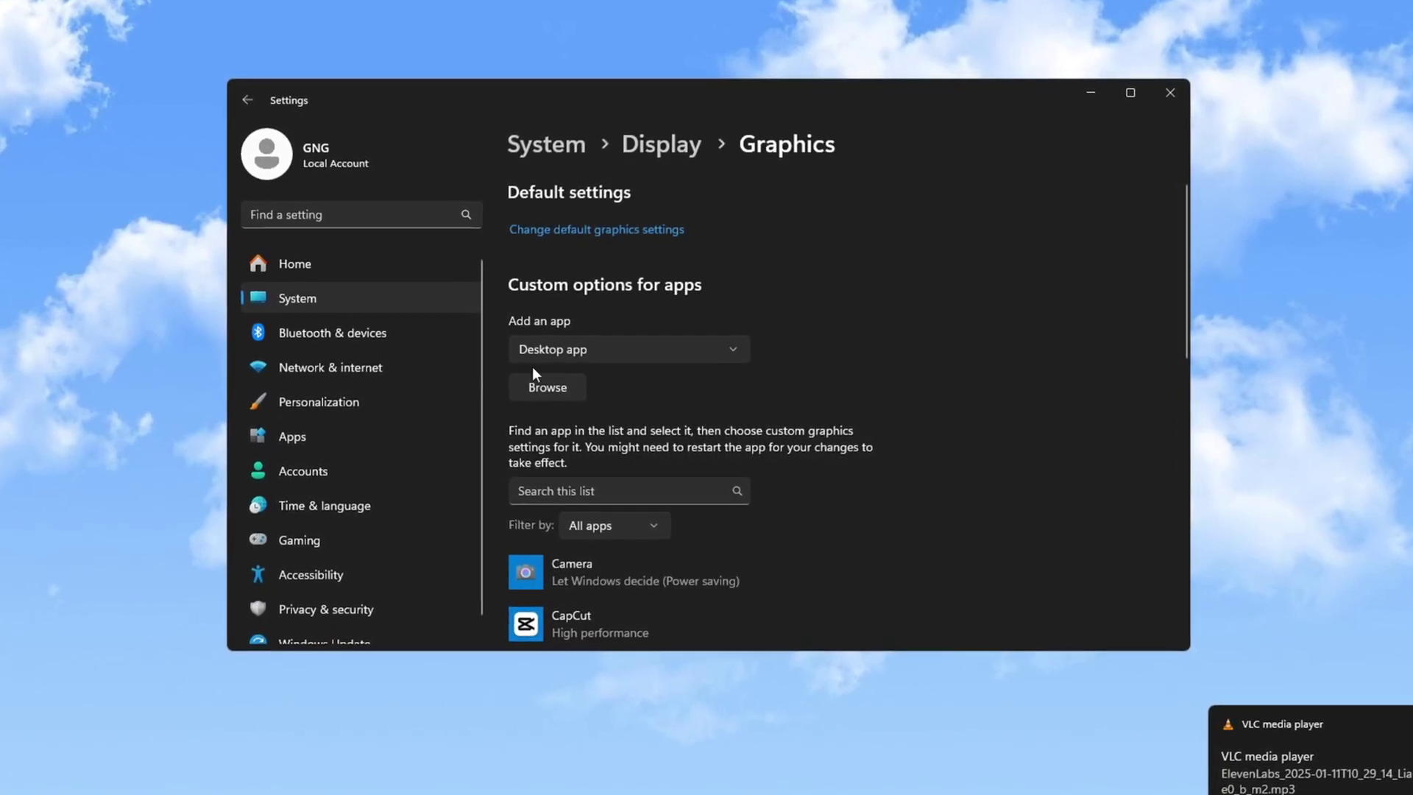
# Give RobloxPlayerLauncher.exe the High performance graphics preference and save it.
pyautogui.scroll(-10, 534, 395)
pyautogui.click(596, 389)
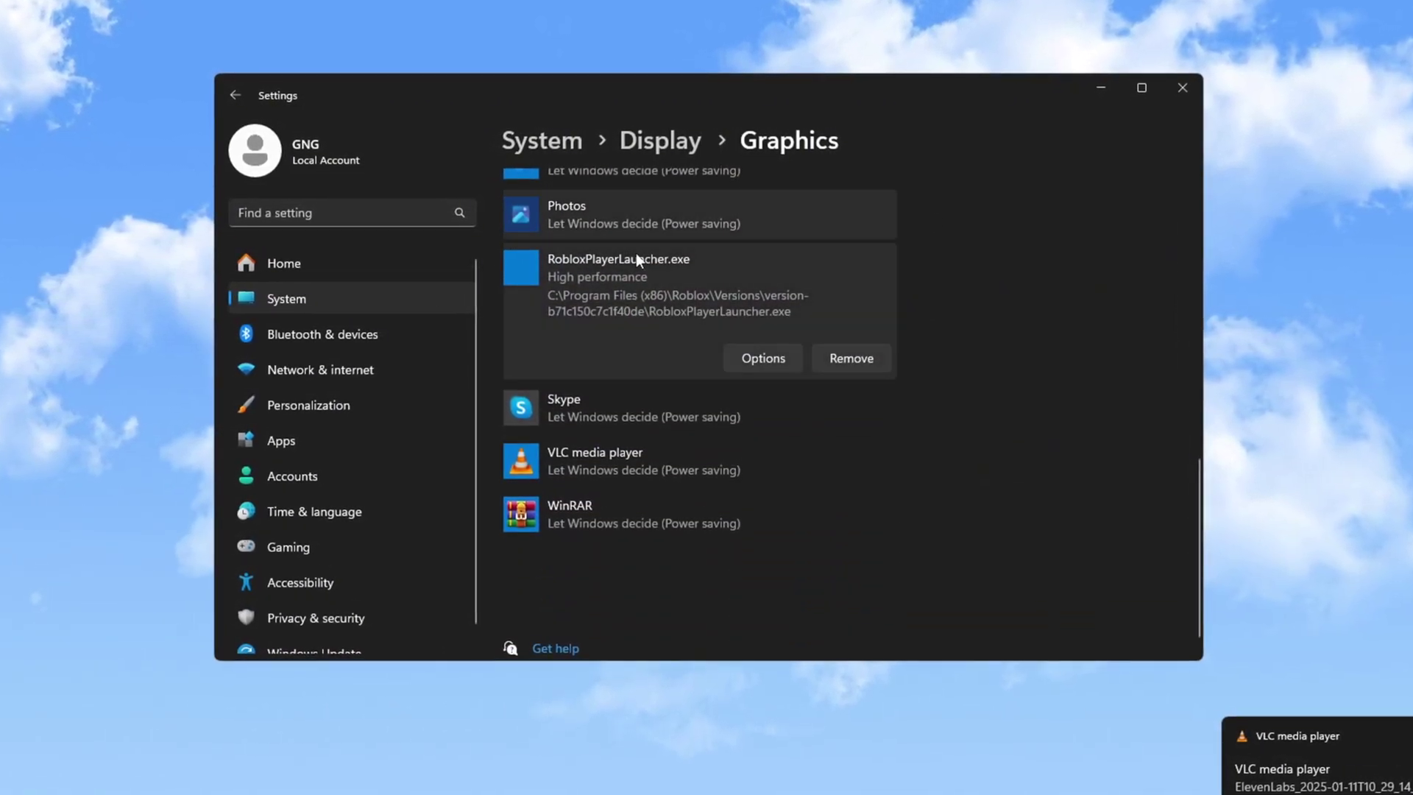
pyautogui.click(749, 361)
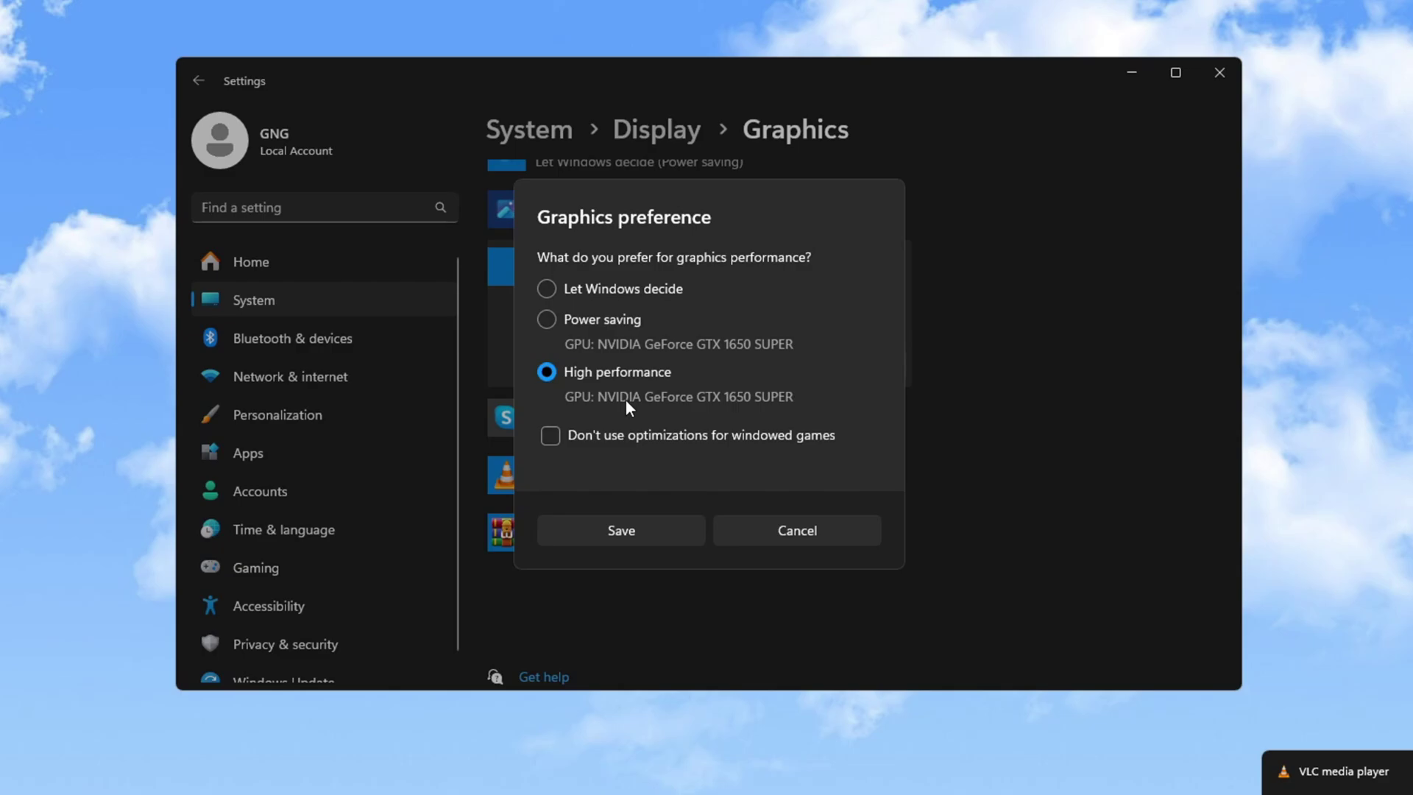
pyautogui.click(616, 544)
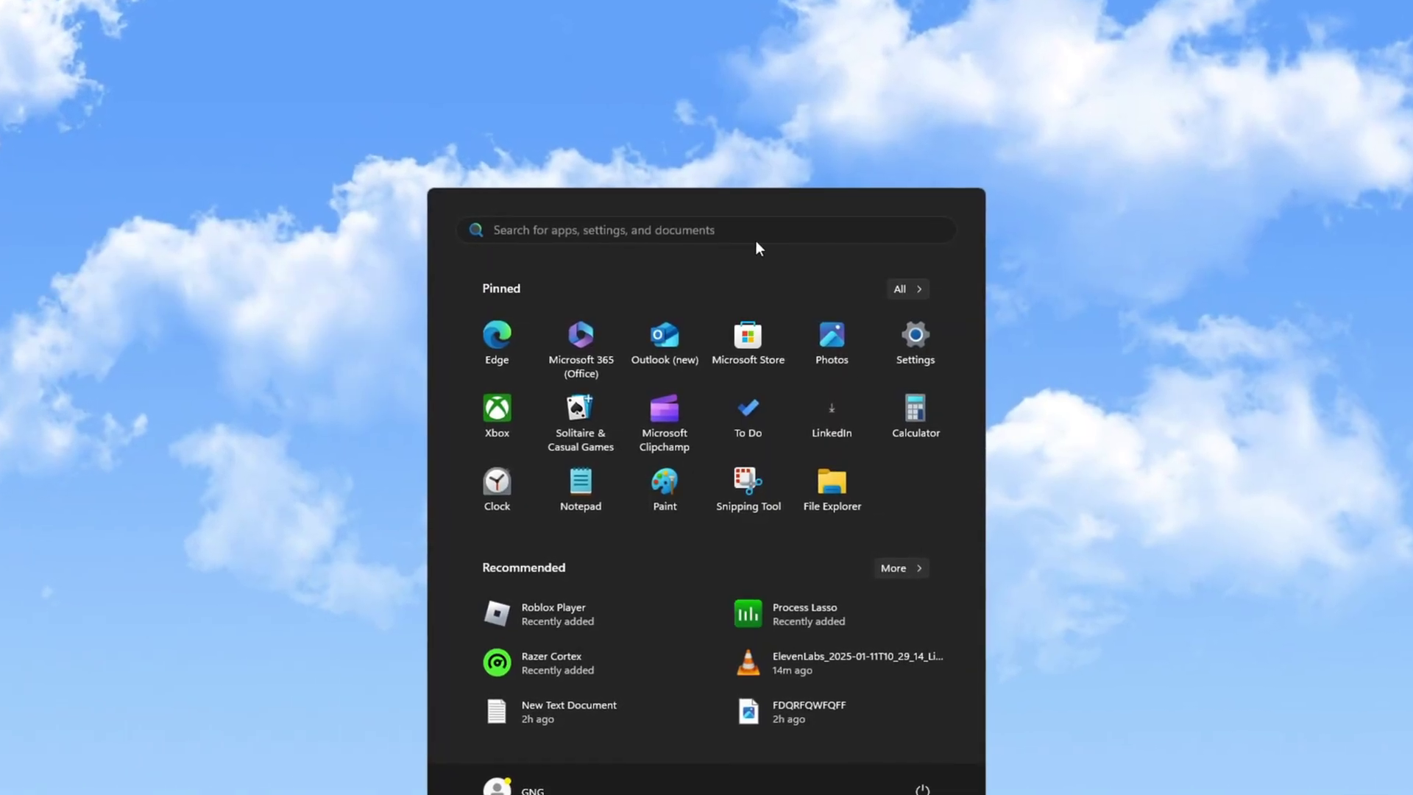
pyautogui.write('uni')
pyautogui.press('Return')
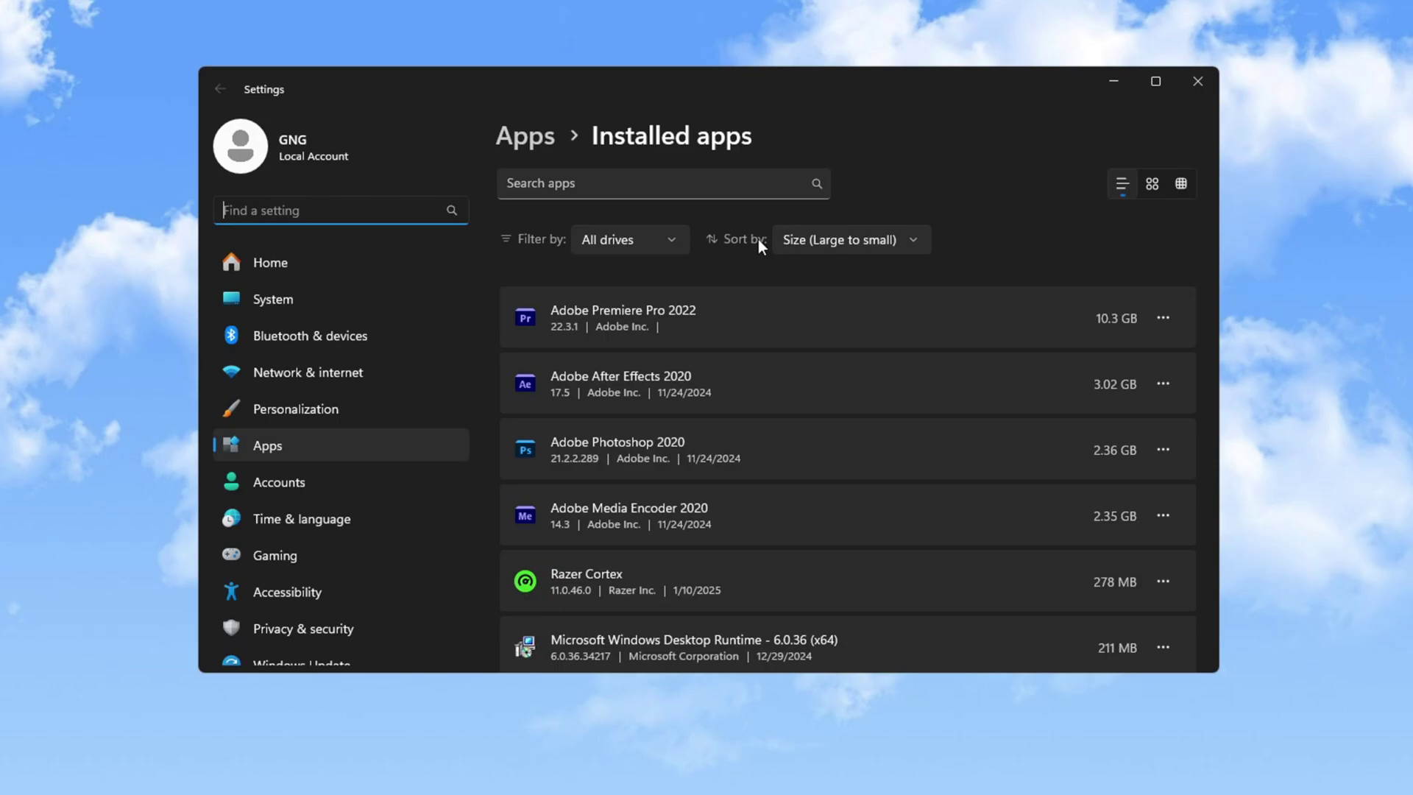
pyautogui.scroll(-3, 883, 276)
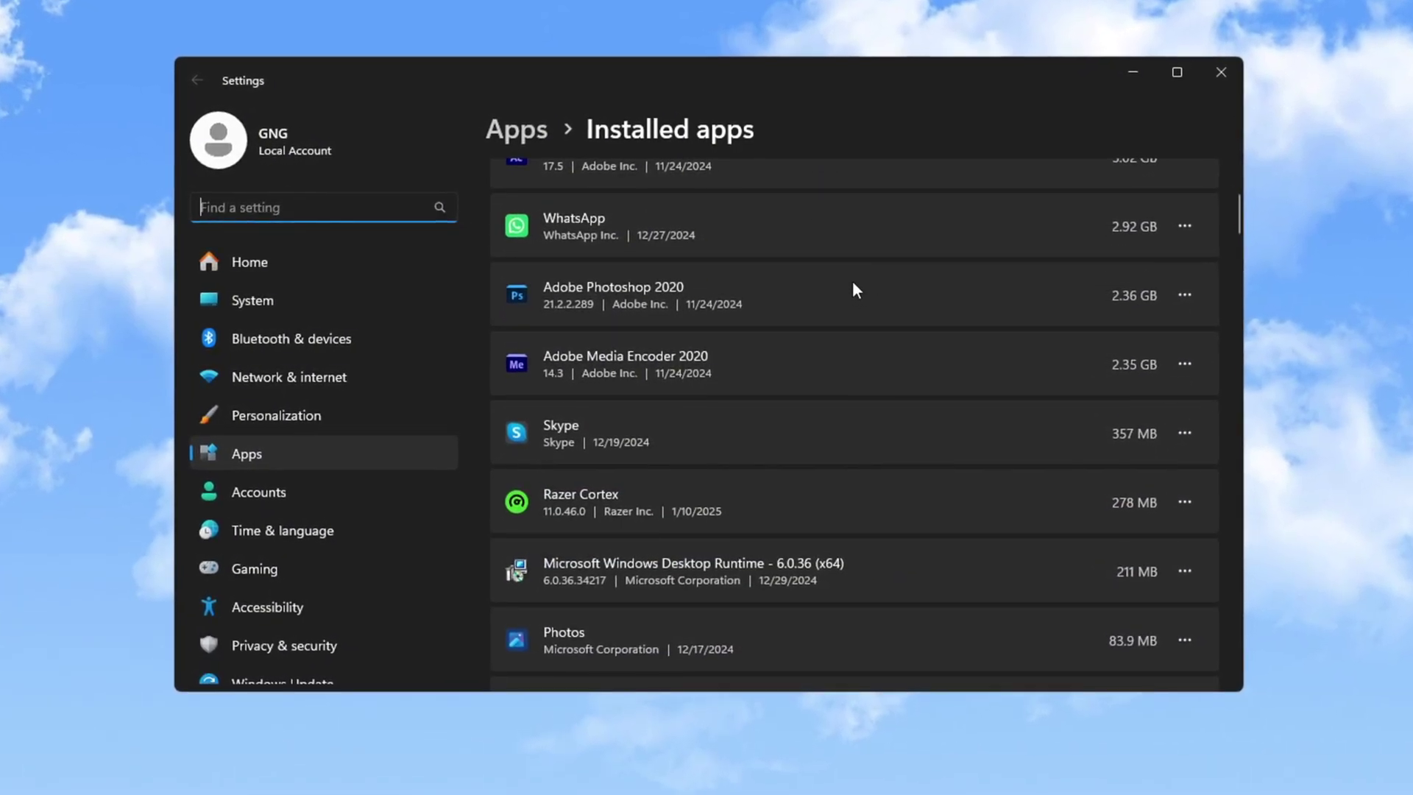
pyautogui.scroll(-3, 846, 283)
pyautogui.scroll(-8, 876, 287)
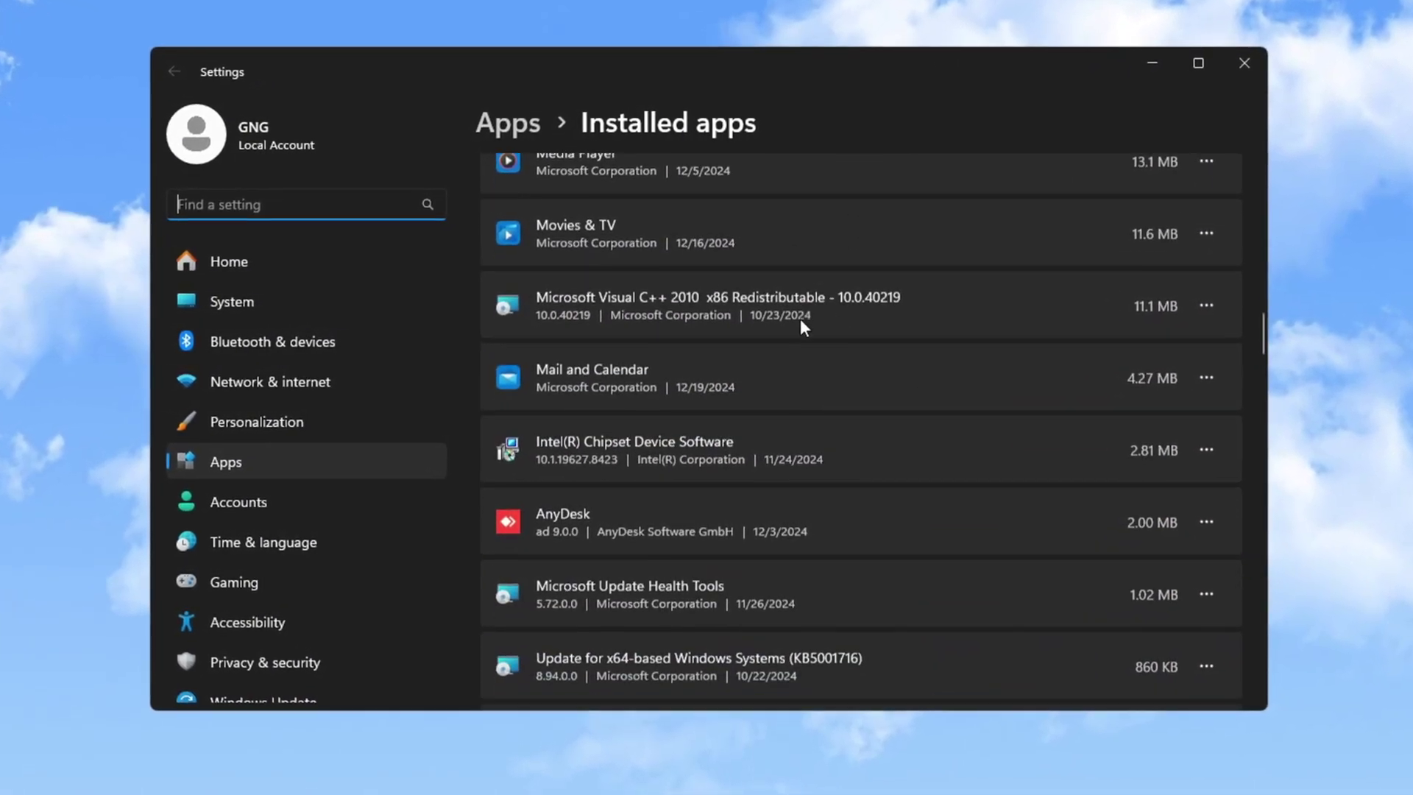
pyautogui.scroll(-10, 800, 319)
pyautogui.scroll(-4, 846, 320)
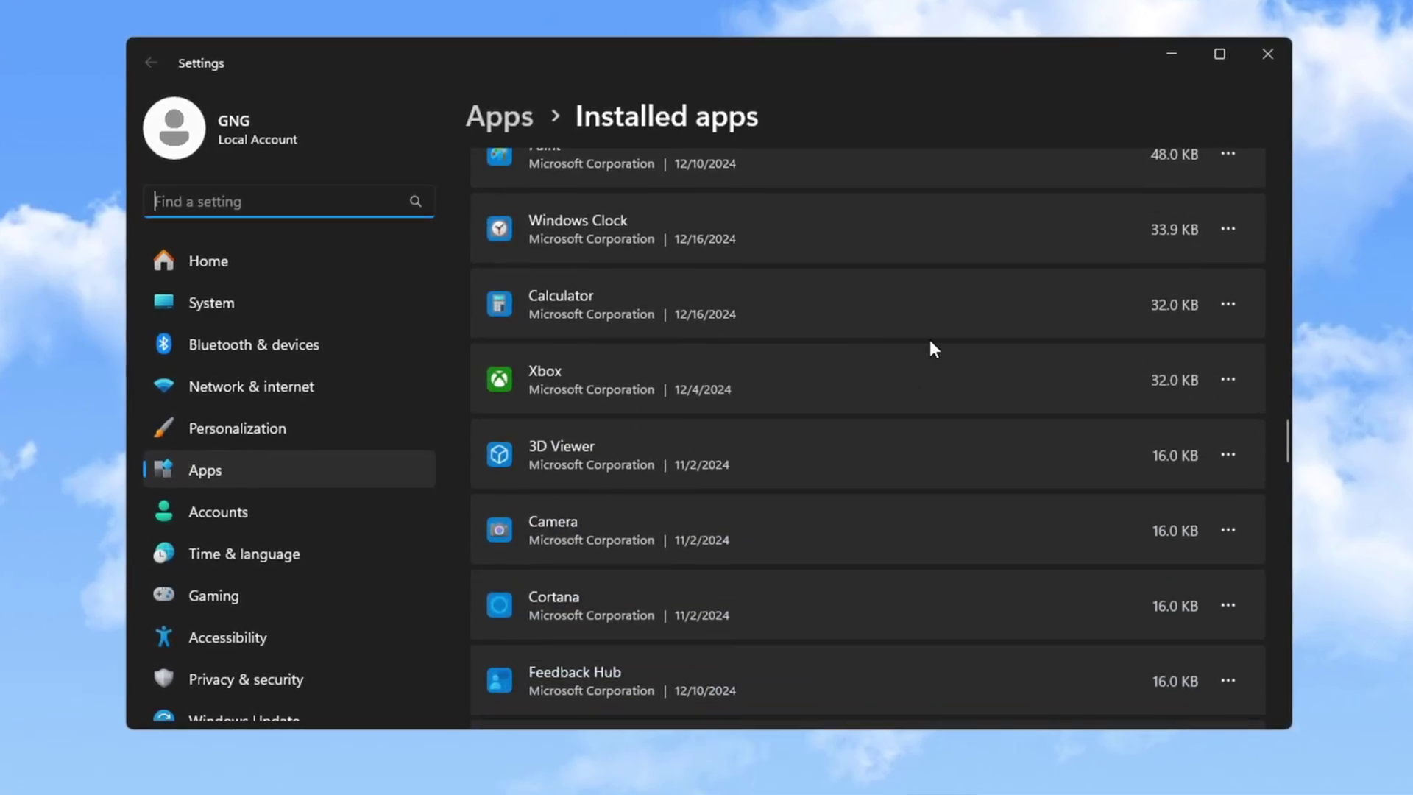
pyautogui.scroll(-5, 829, 400)
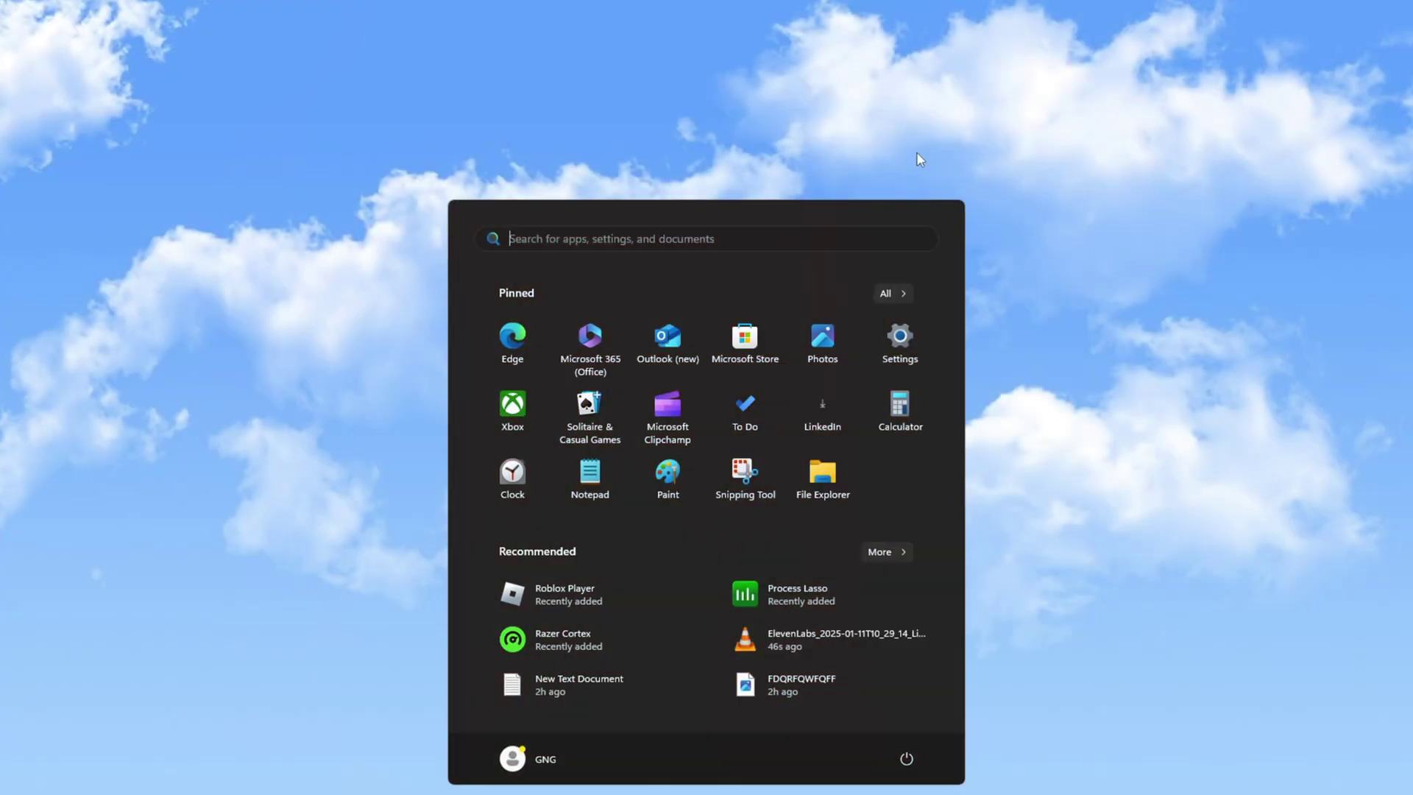
# Search 'startup apps' and scroll the Startup list to confirm every app is Off.
pyautogui.write('startup apps')
pyautogui.press('Return')
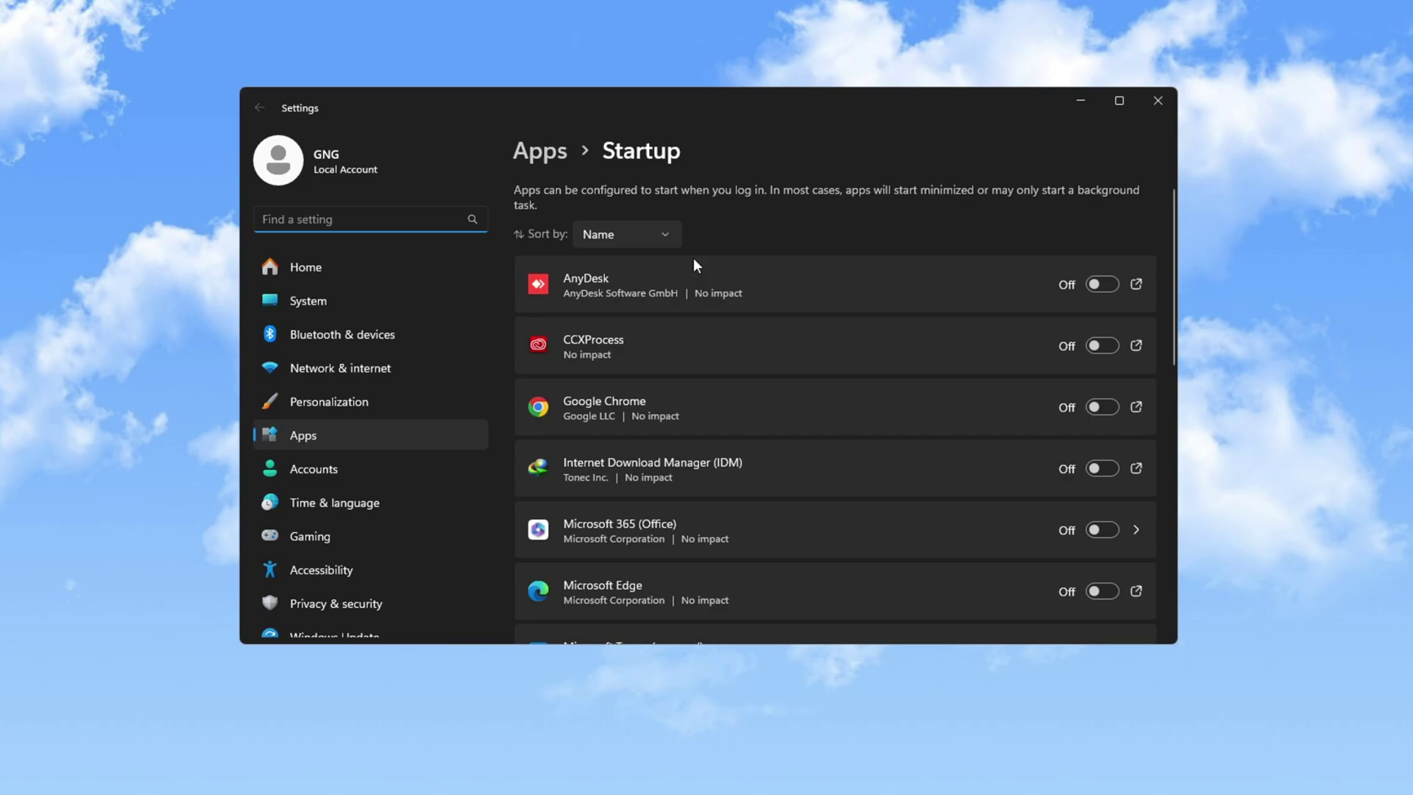
pyautogui.scroll(-5, 1036, 285)
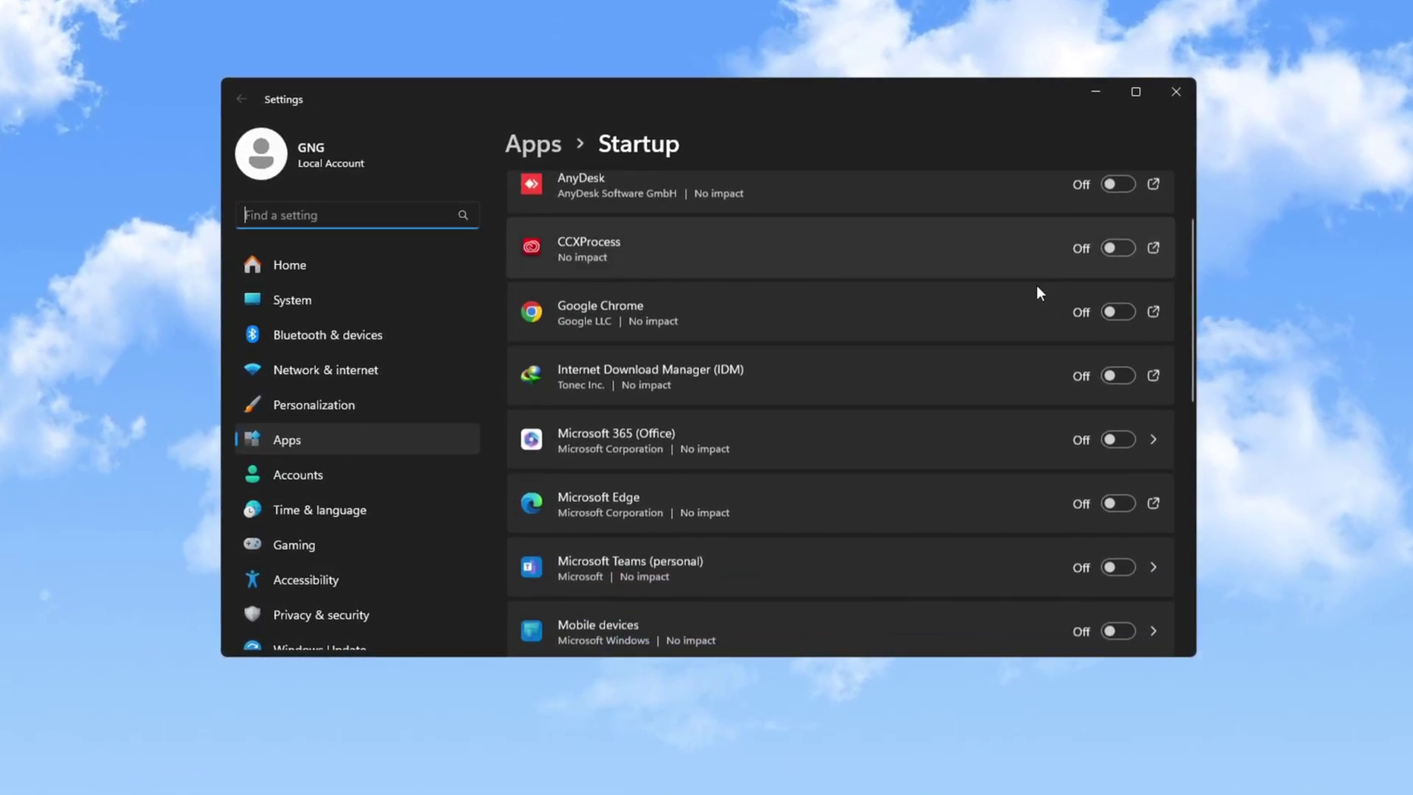
pyautogui.scroll(-3, 918, 317)
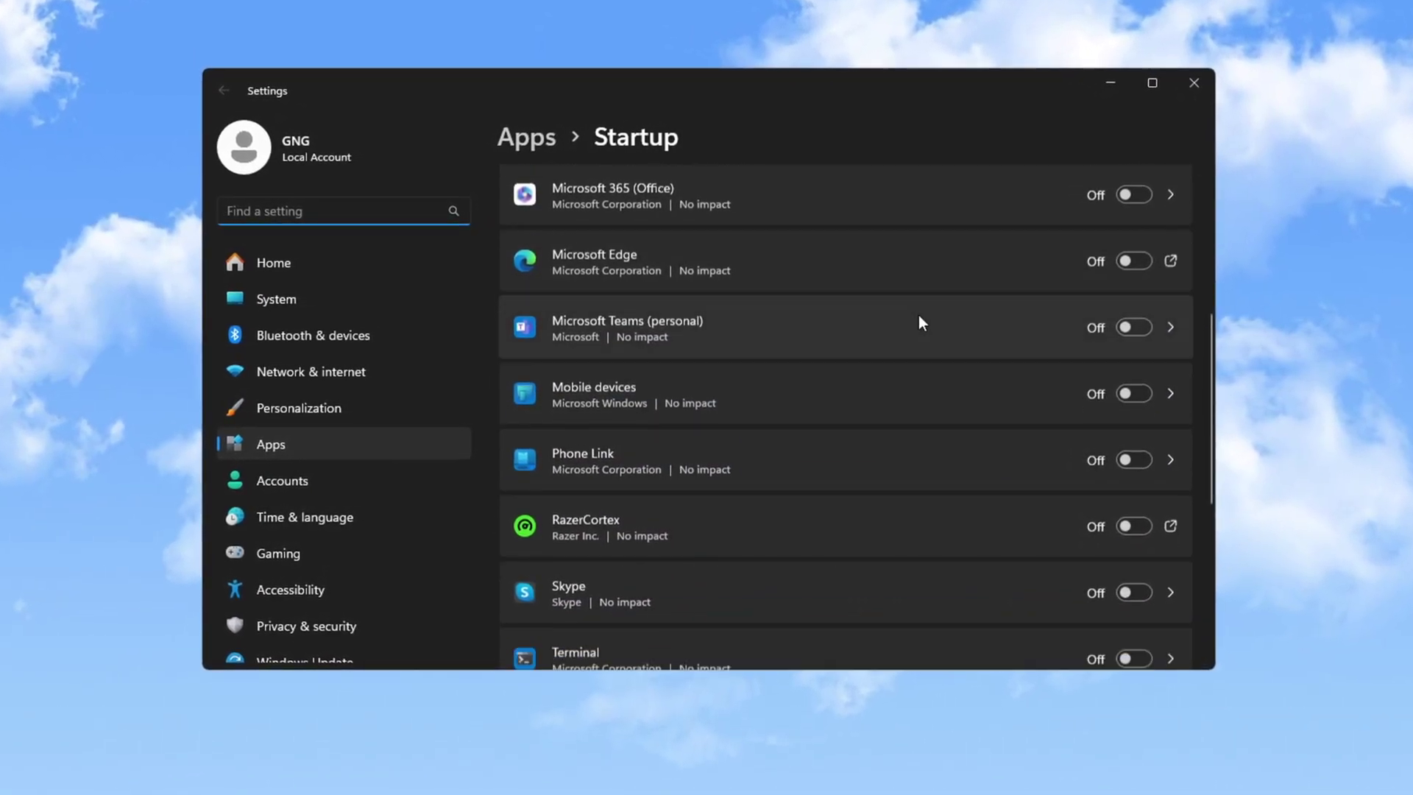
pyautogui.scroll(-3, 934, 412)
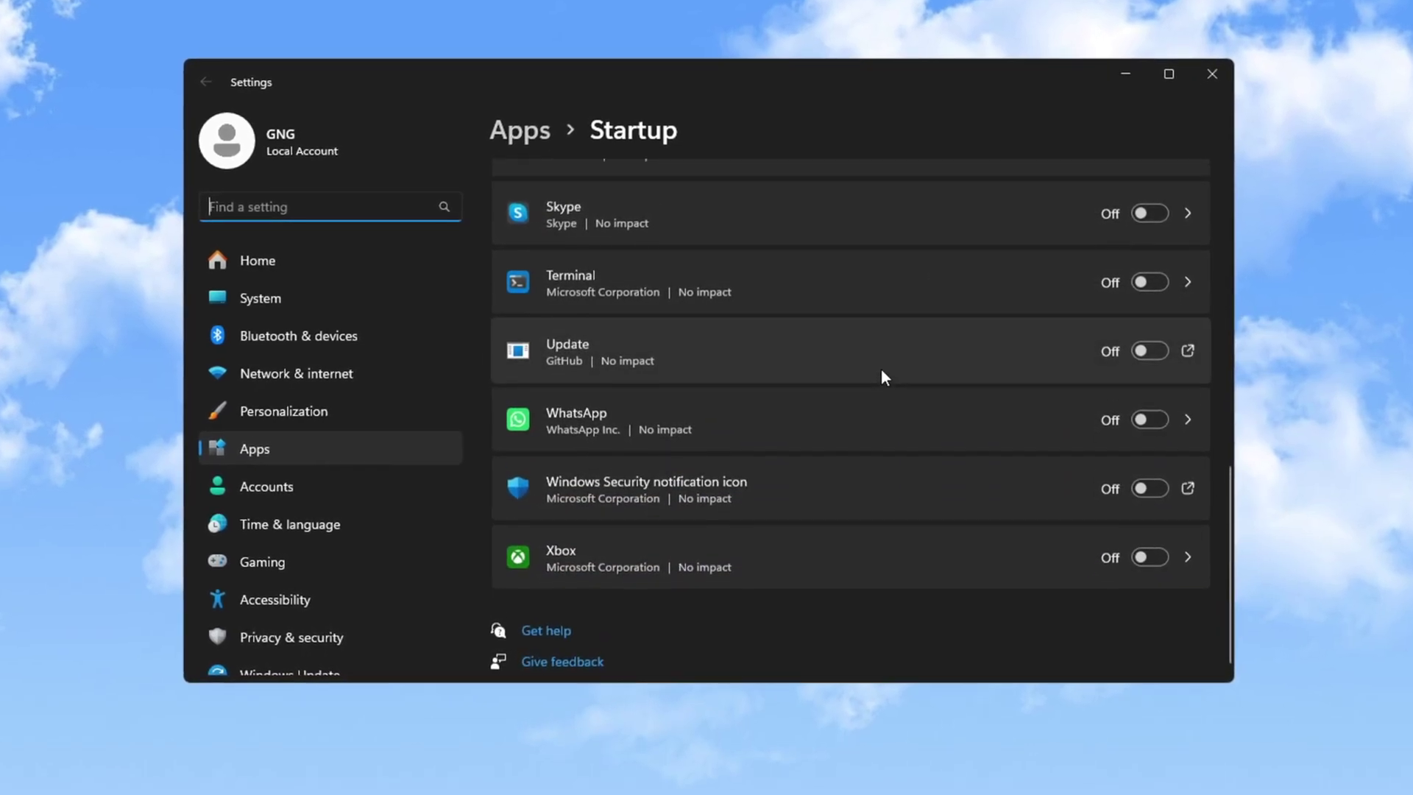
pyautogui.scroll(5, 880, 379)
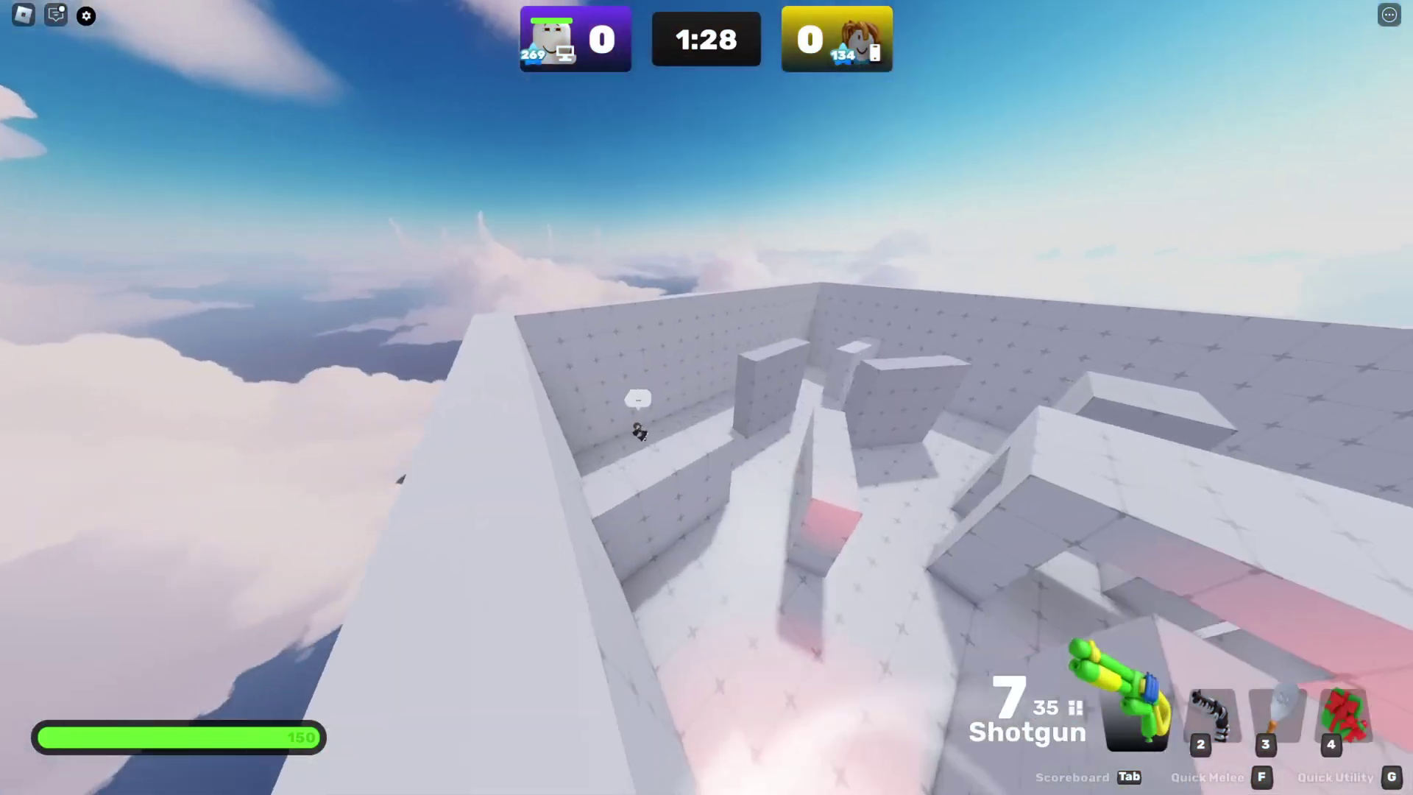
# Shoot the enemy in the arena with the shotgun.
pyautogui.click(707, 397)
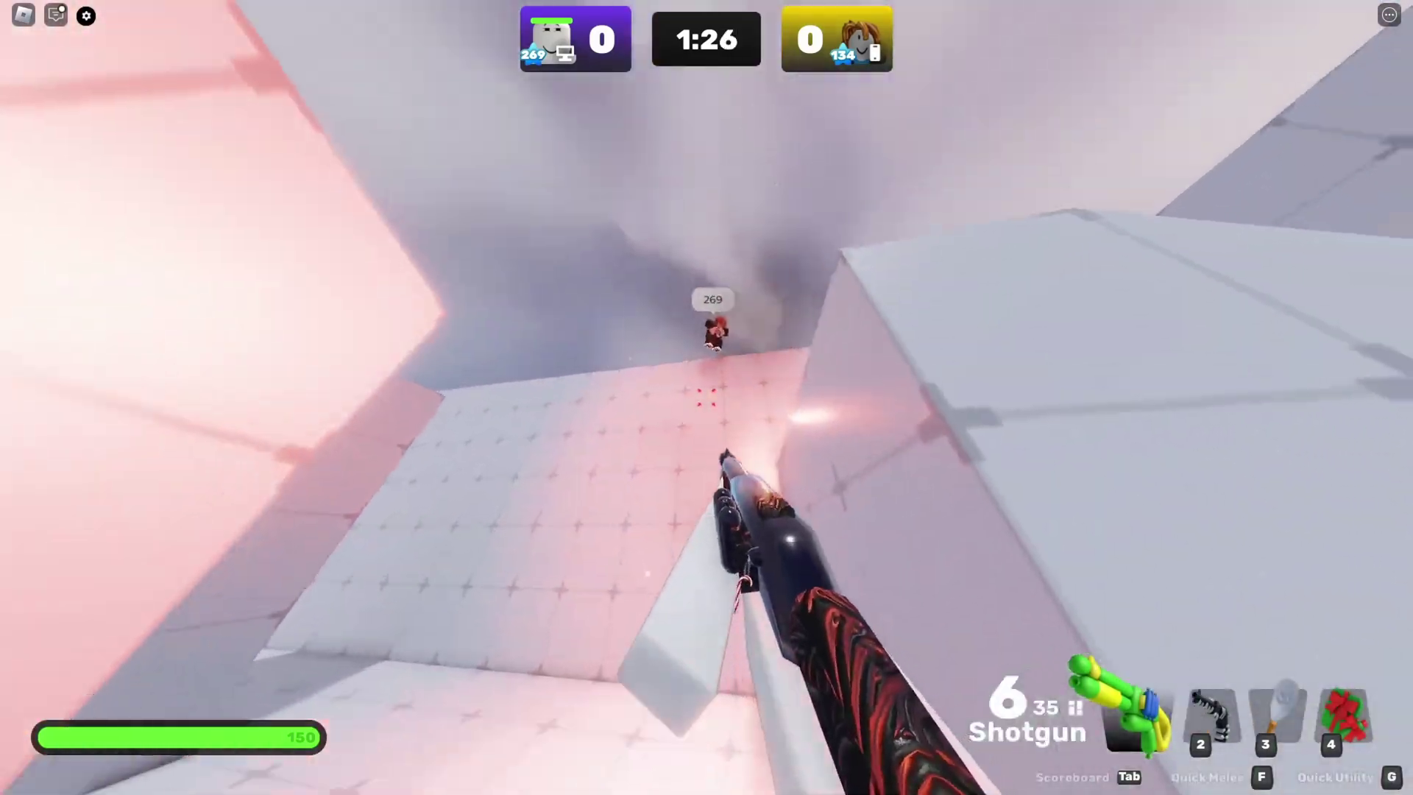
pyautogui.click(706, 397)
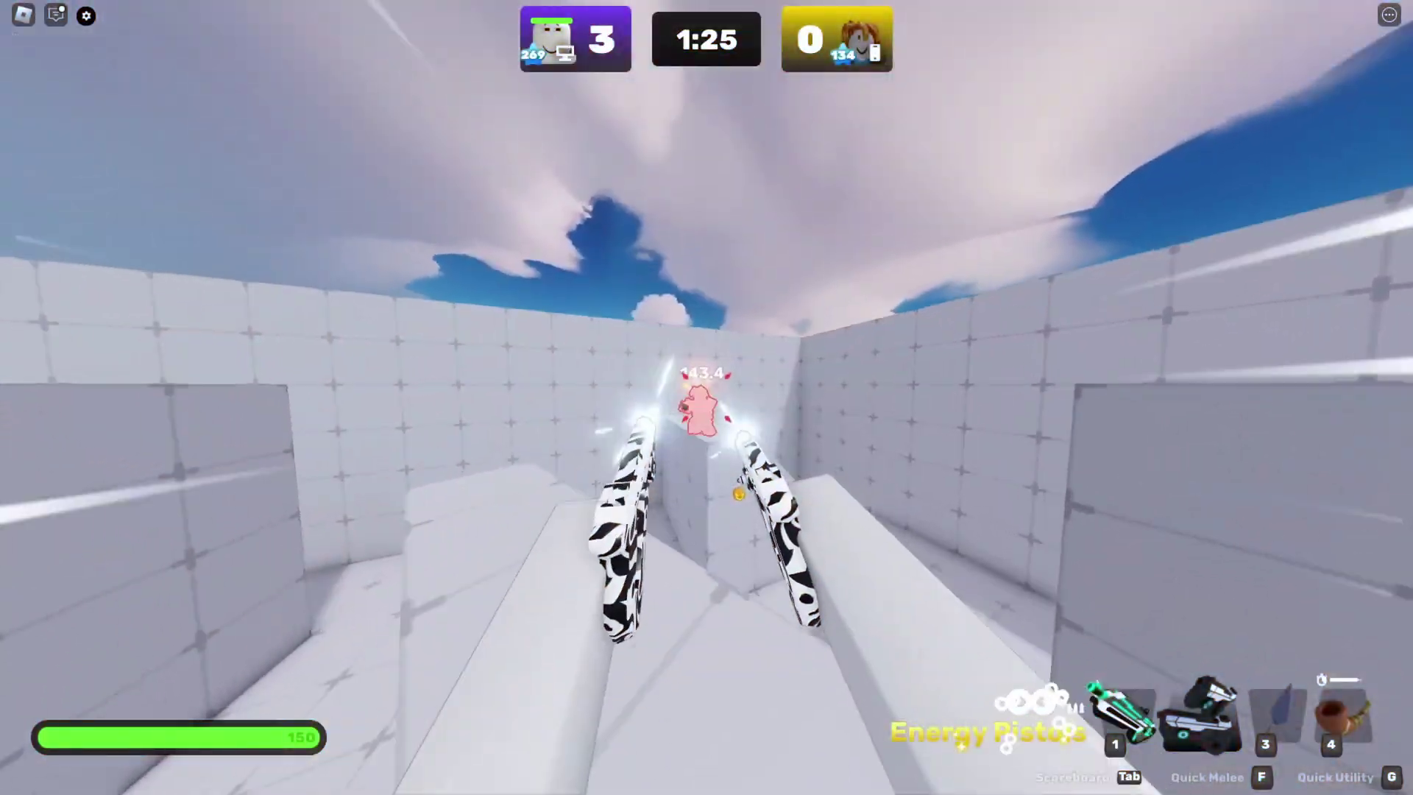
pyautogui.click(706, 398)
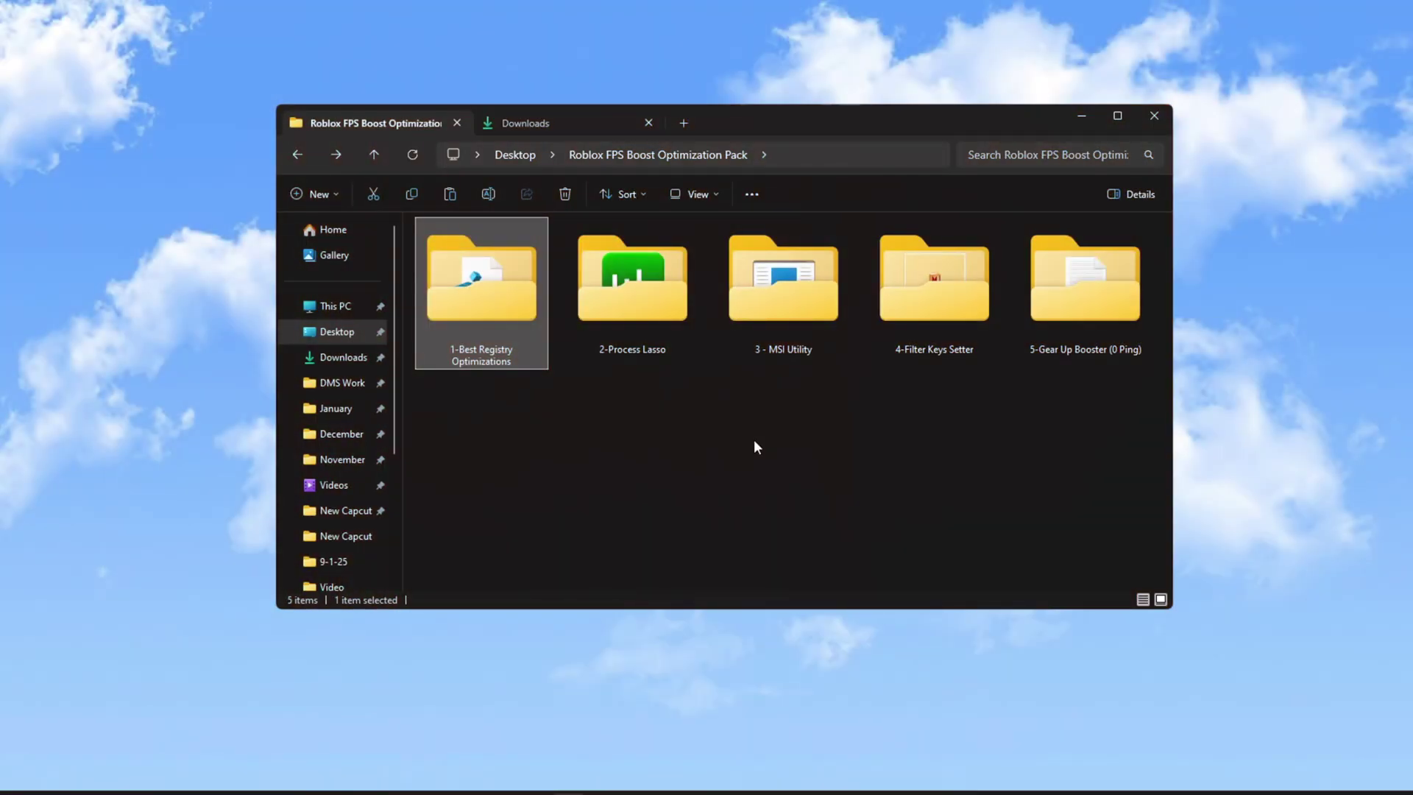
# Select the seven .reg files in 1-Best Registry Optimizations, then open the 2-Process Lasso folder.
pyautogui.doubleClick(492, 298)
pyautogui.moveTo(651, 412); pyautogui.dragTo(714, 228)
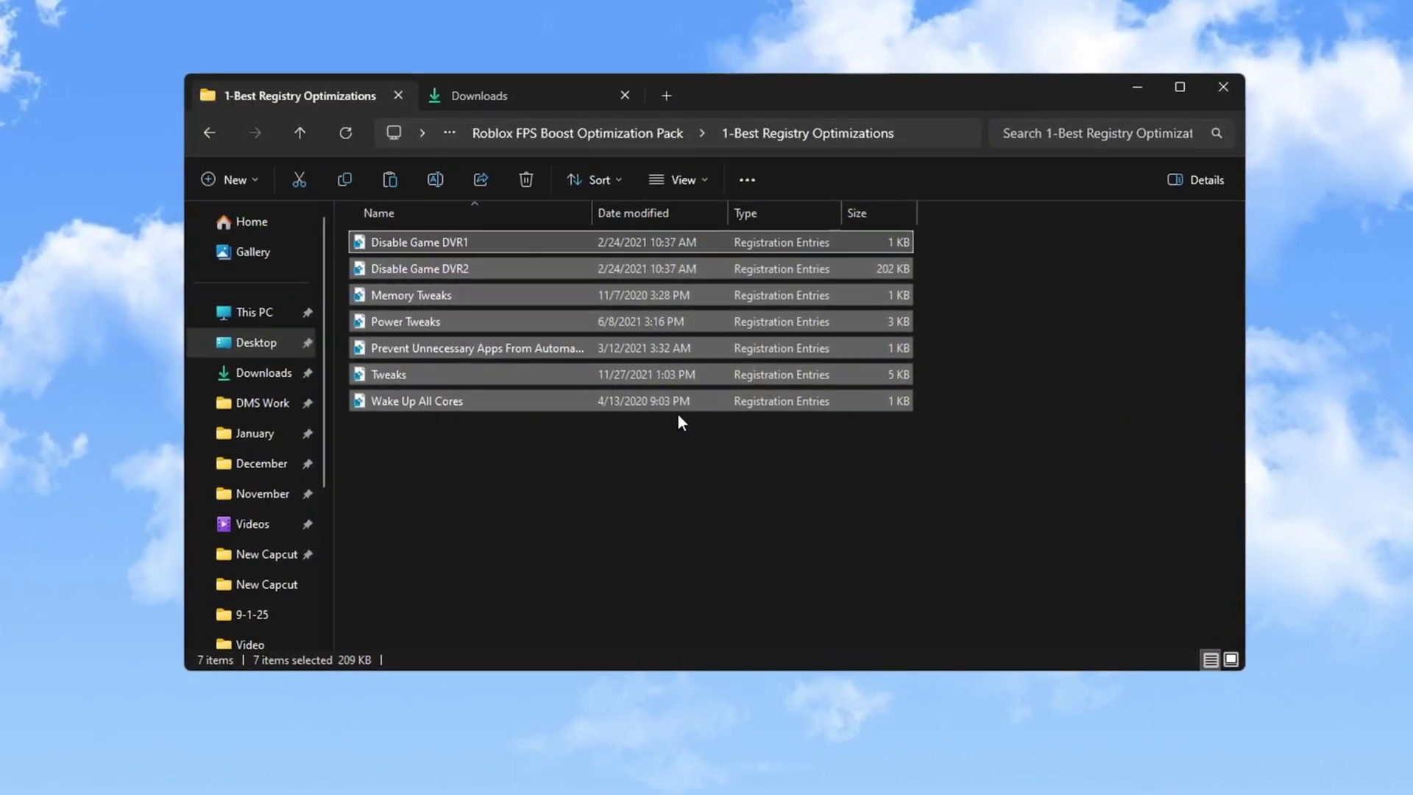
pyautogui.click(615, 134)
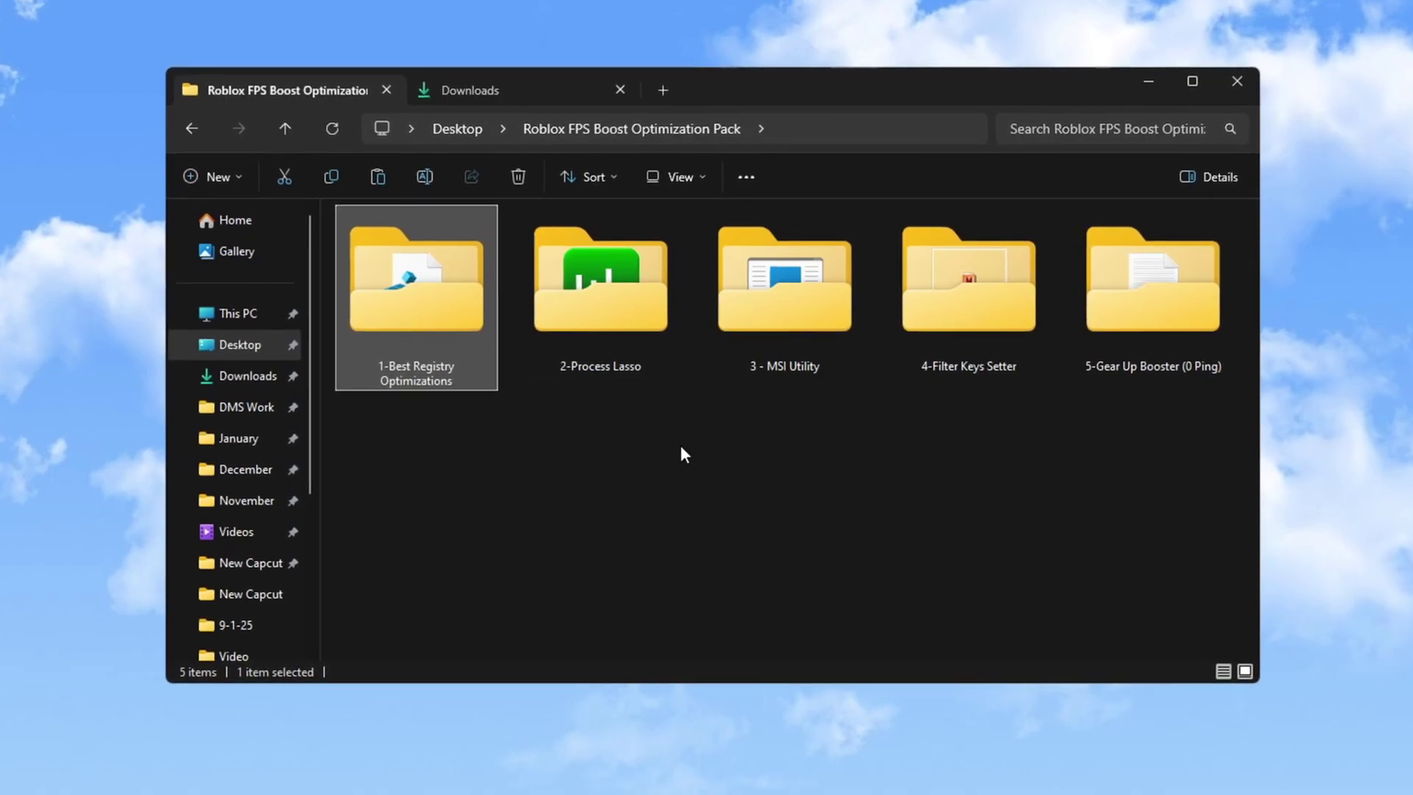
pyautogui.doubleClick(630, 339)
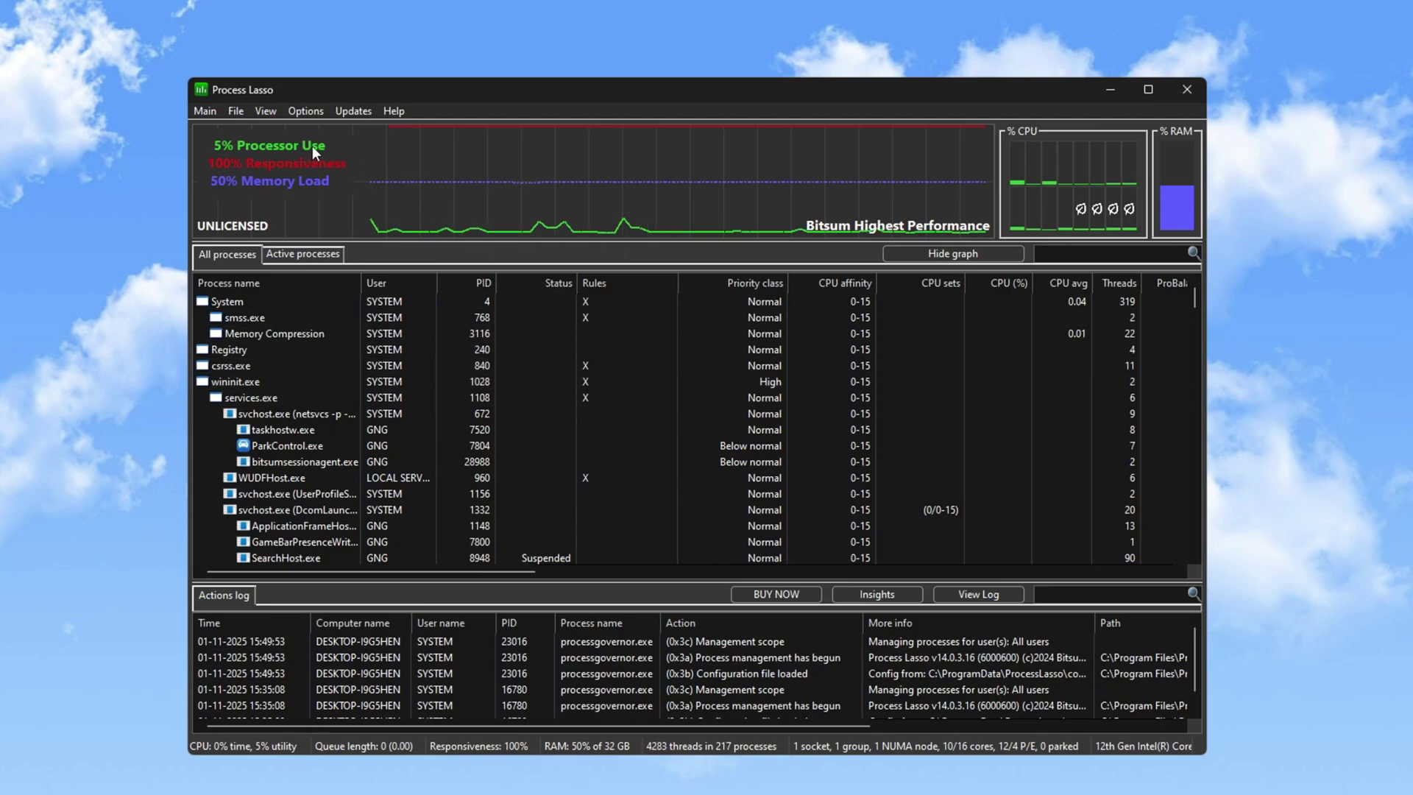
# Switch the active power profile to High performance and enable Performance Mode.
pyautogui.click(206, 111)
pyautogui.moveTo(274, 200)
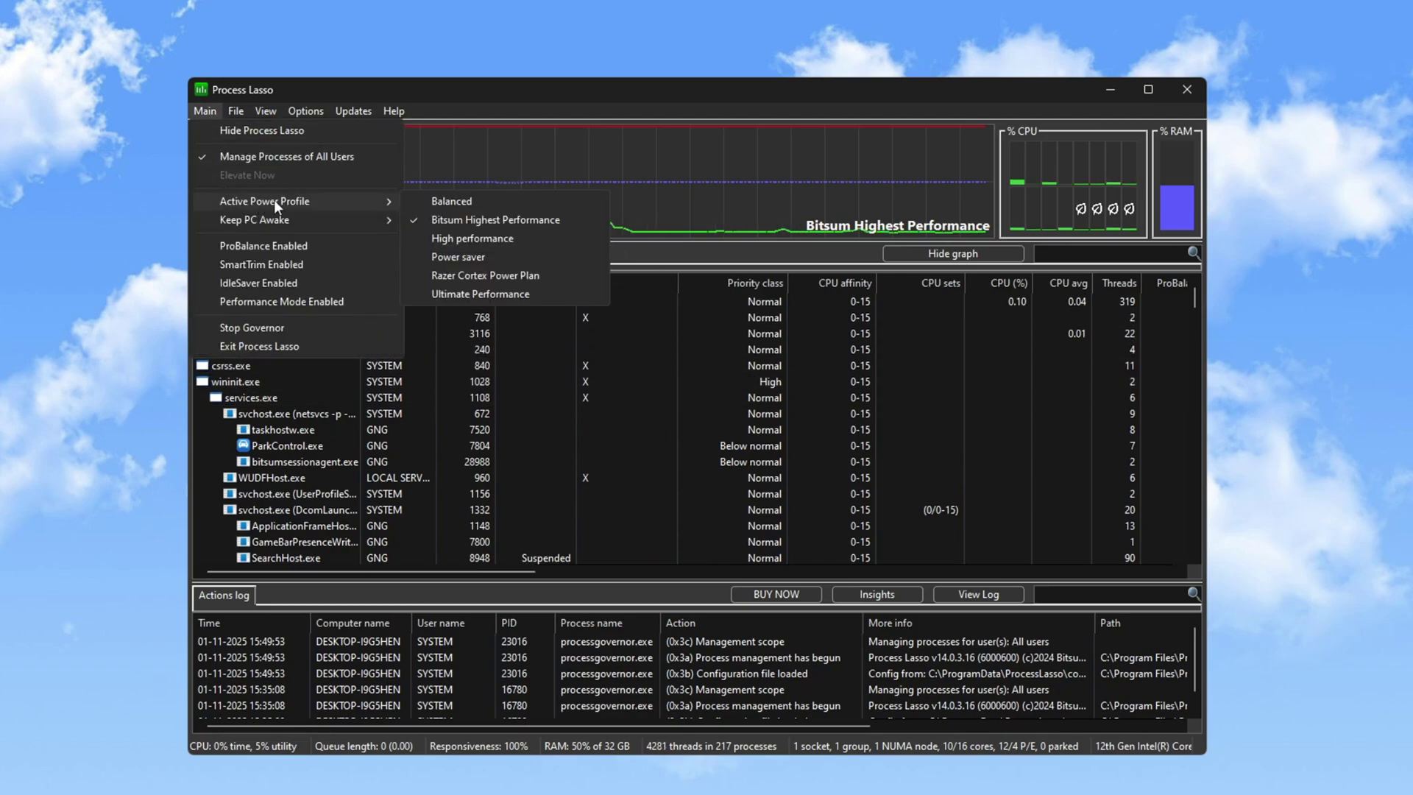
pyautogui.click(468, 240)
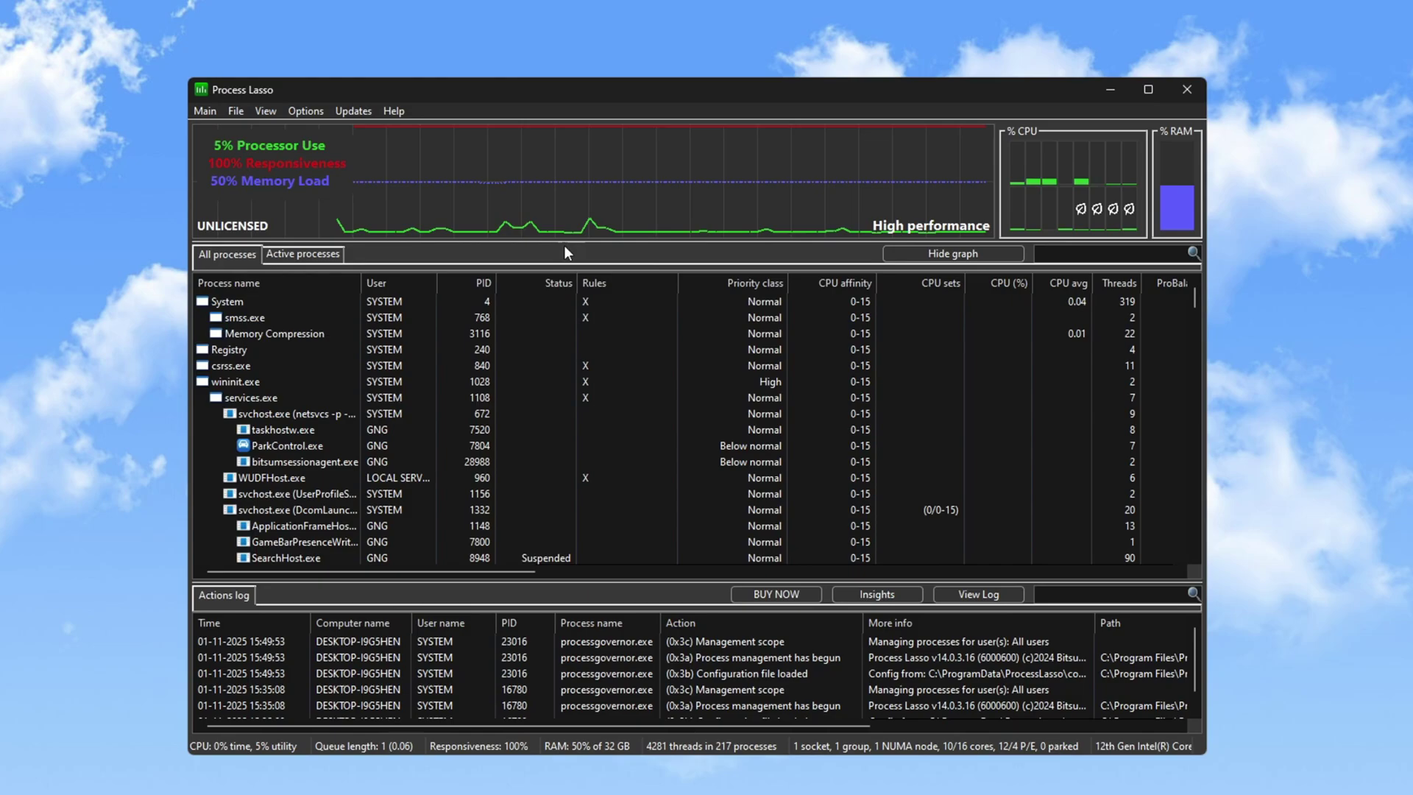
pyautogui.click(210, 111)
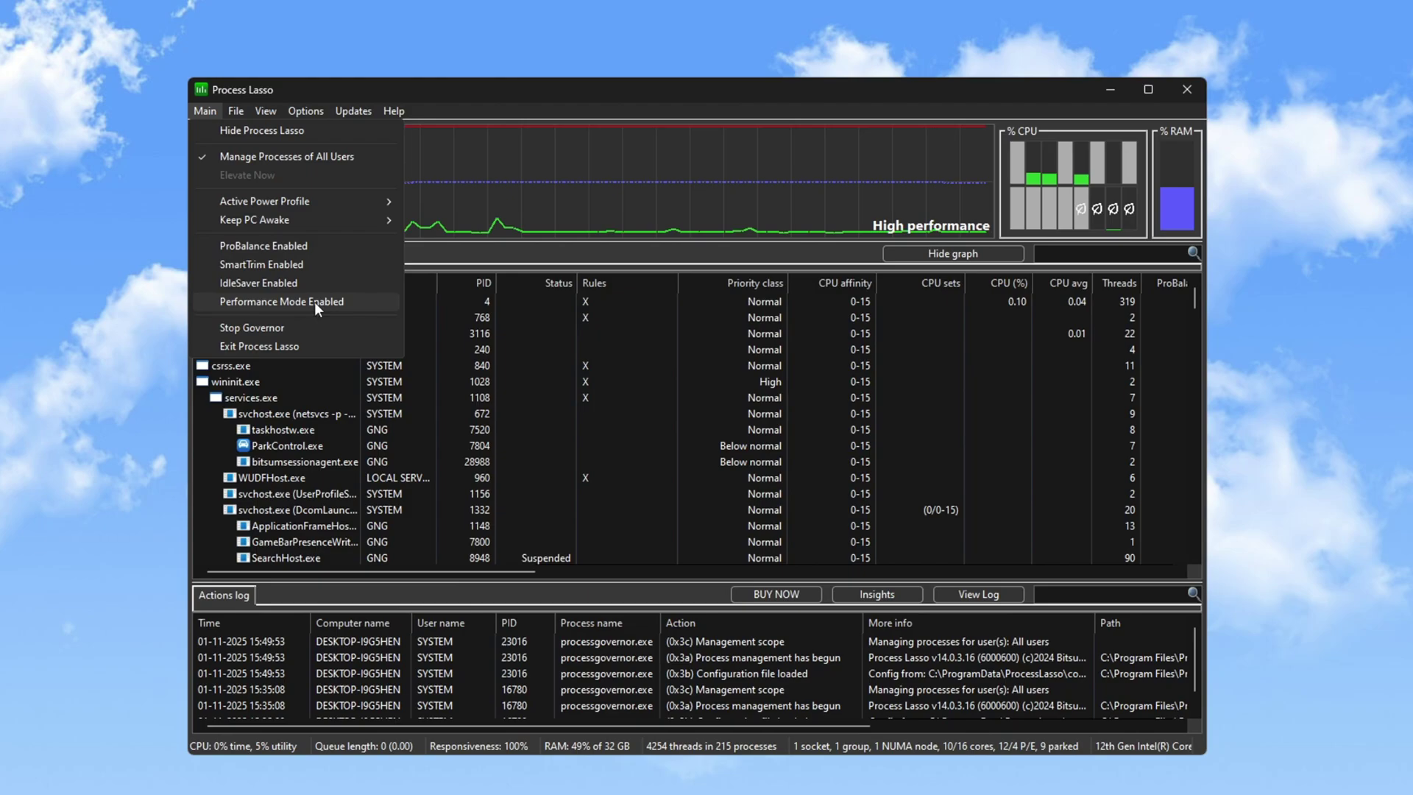
pyautogui.click(285, 300)
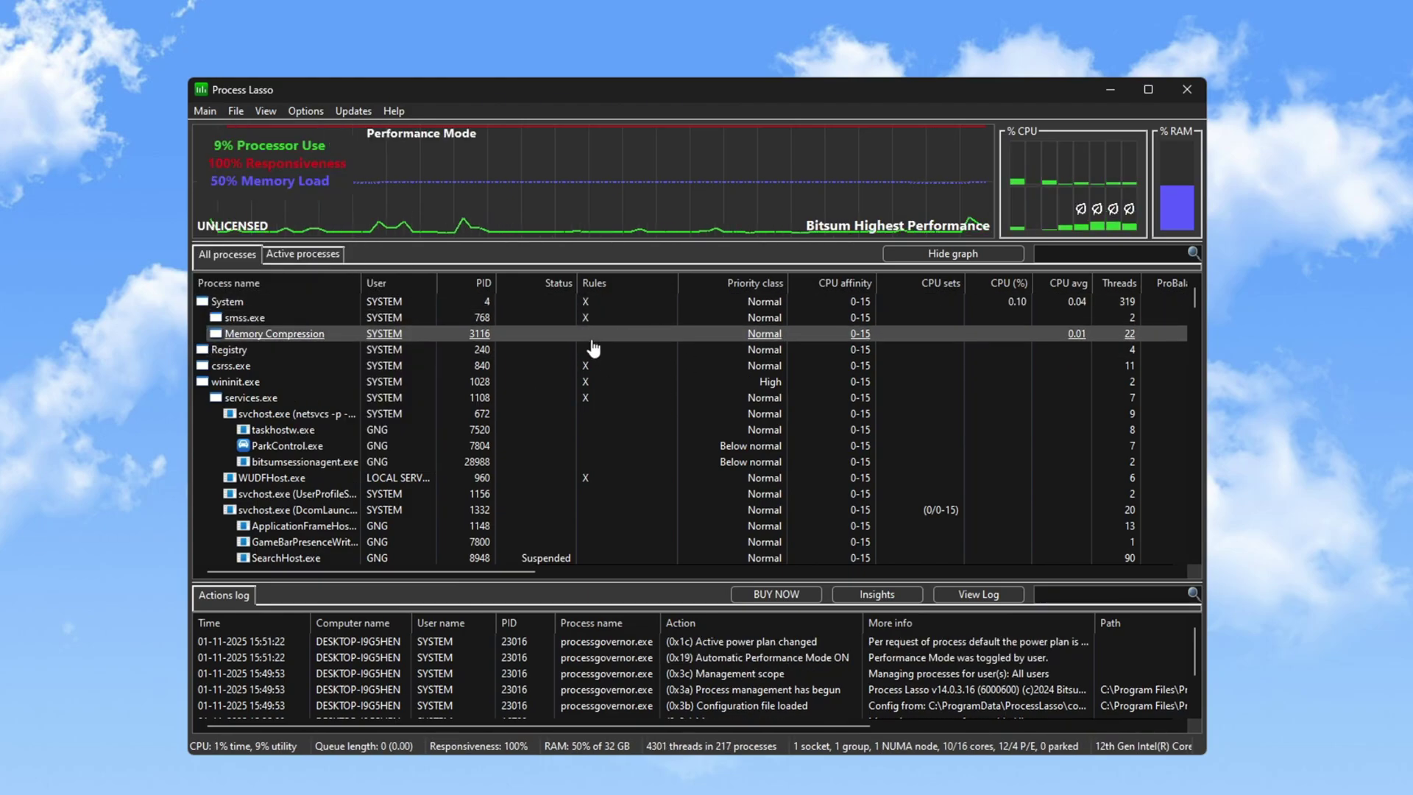
# Show only active processes and enable SmartTrim in the Memory options.
pyautogui.click(303, 253)
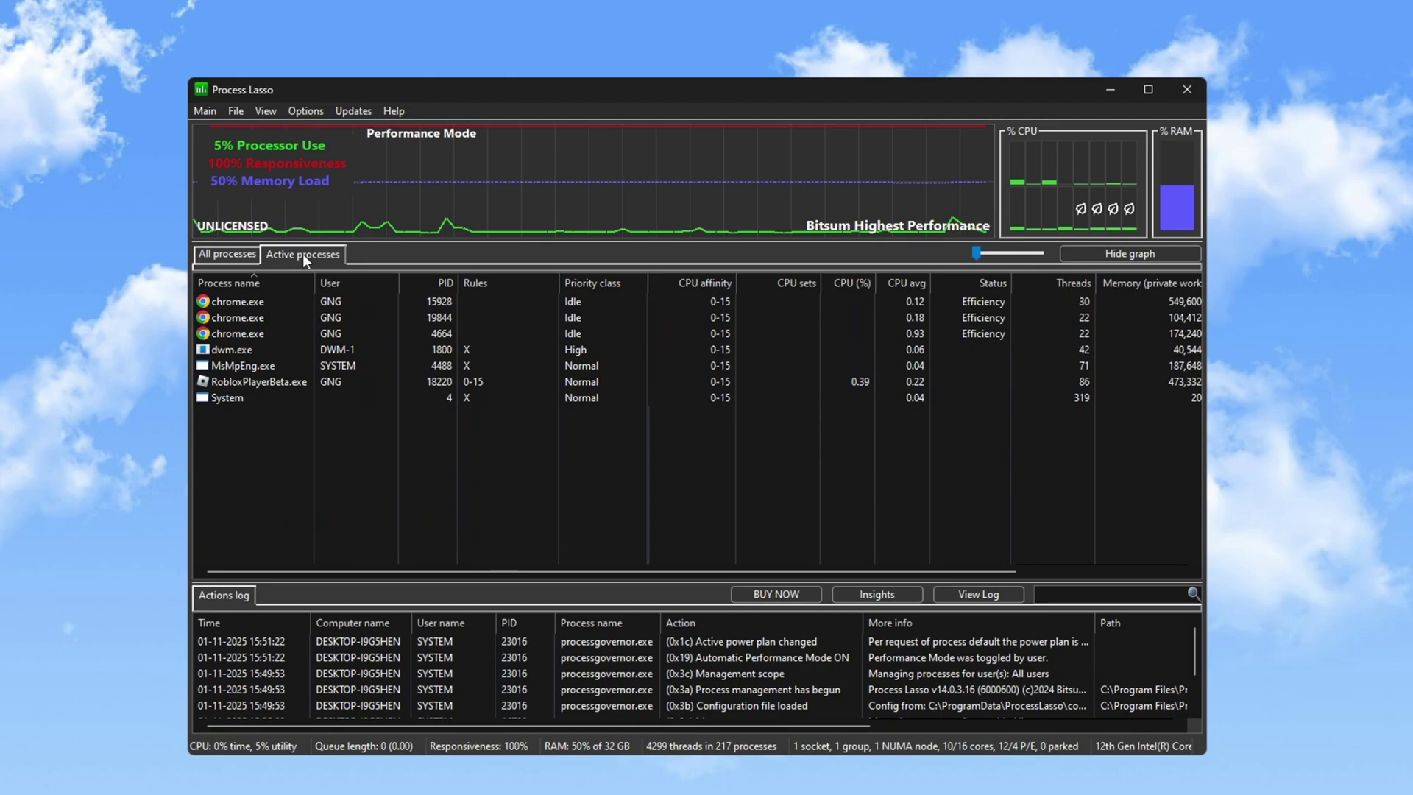
pyautogui.click(315, 107)
pyautogui.moveTo(539, 198)
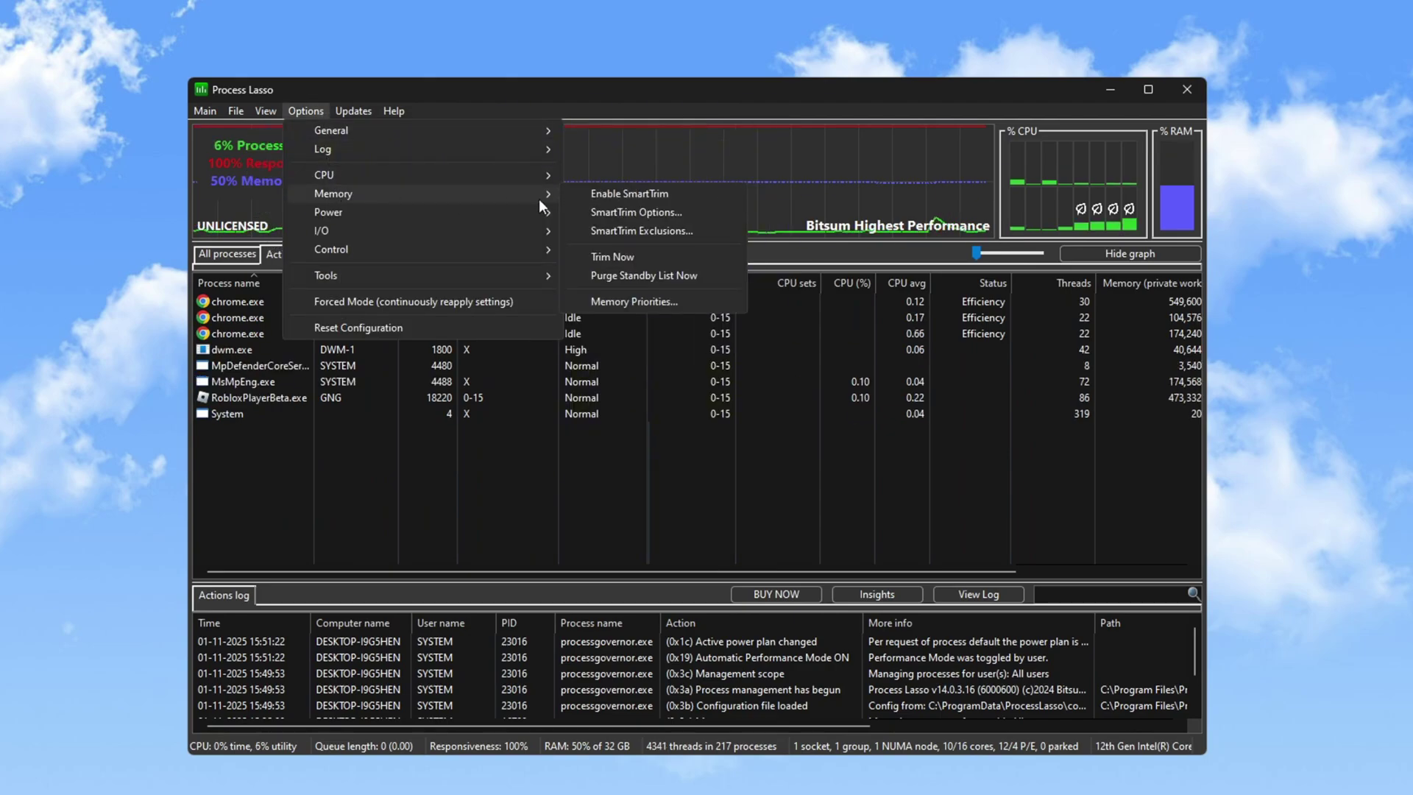
pyautogui.click(637, 193)
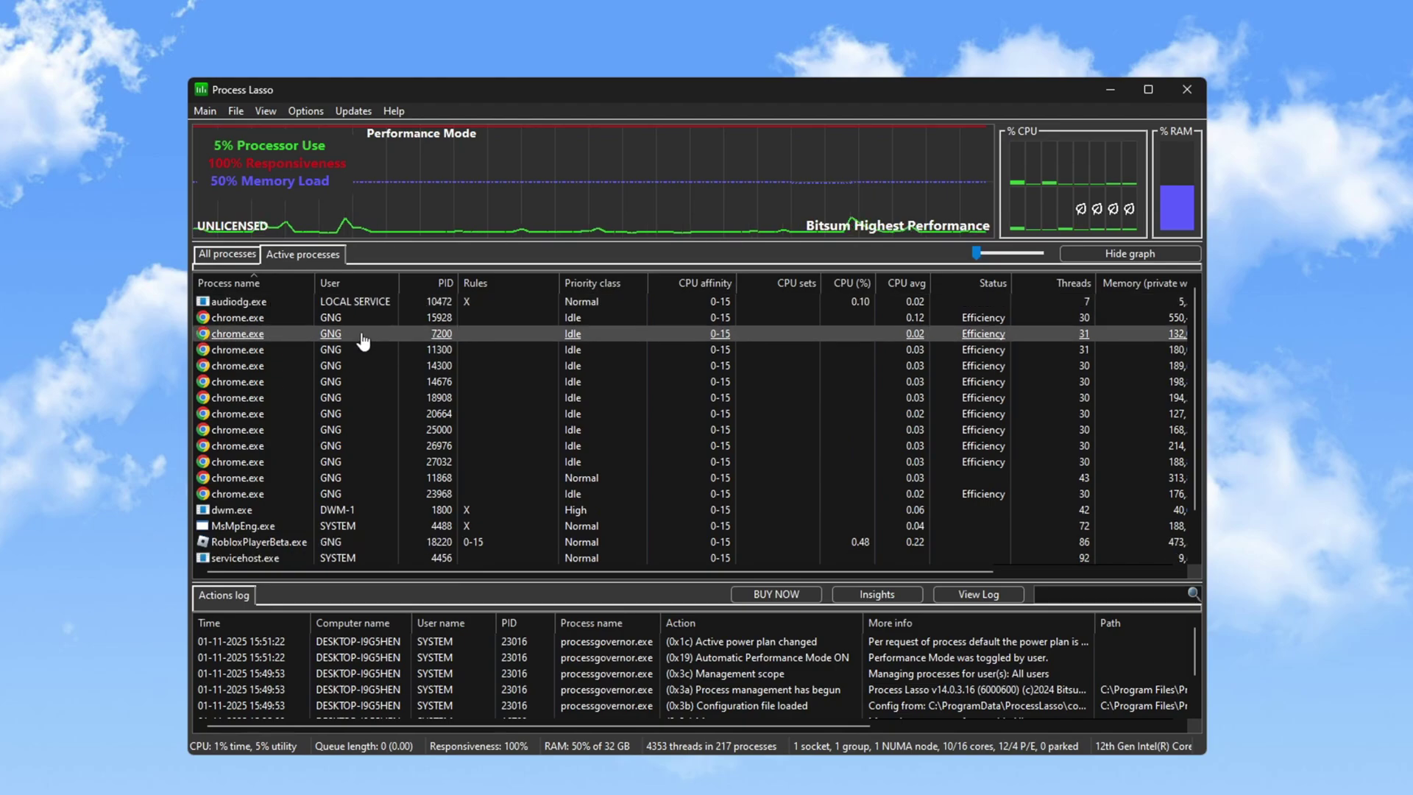
# Set RobloxPlayerBeta's CPU priority to always High.
pyautogui.scroll(-1, 332, 441)
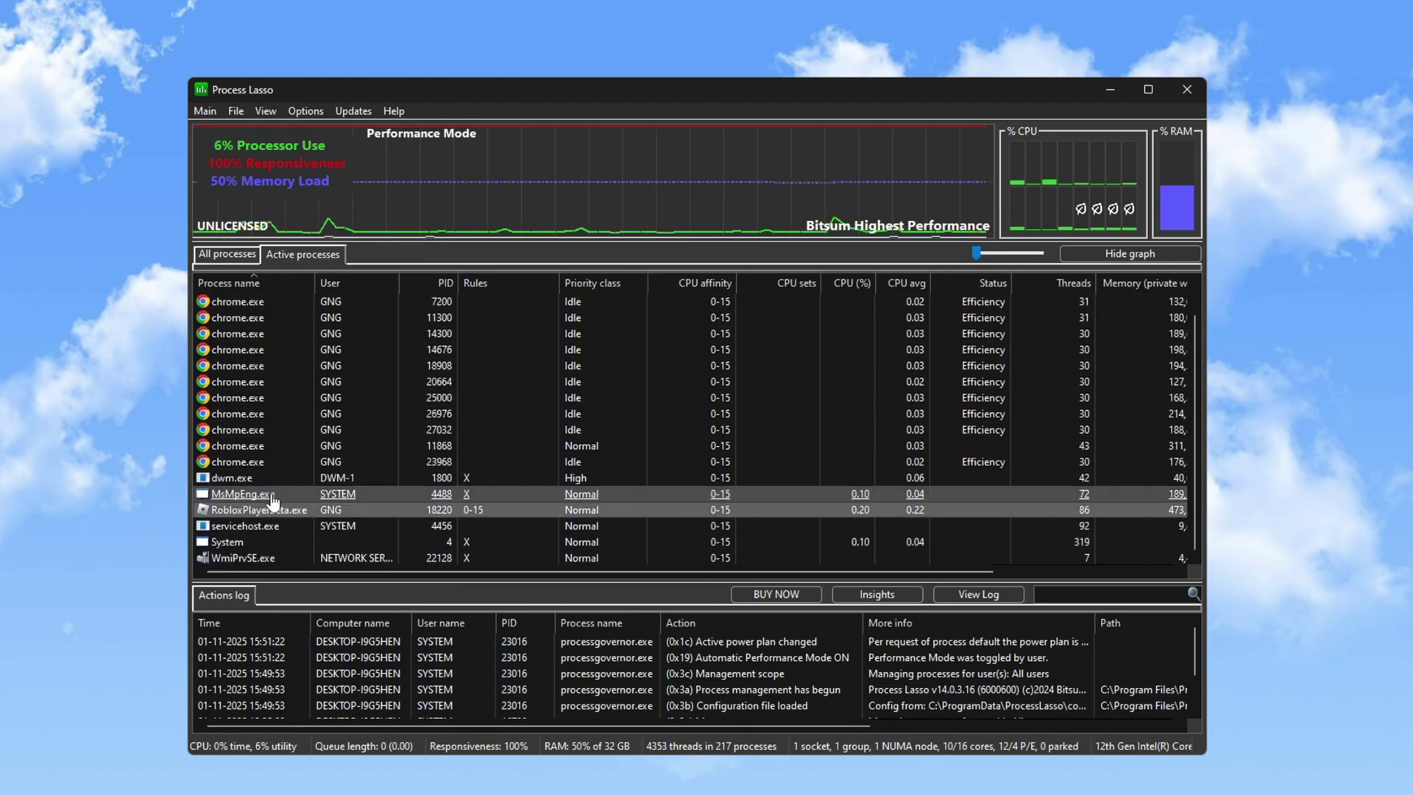
pyautogui.rightClick(273, 510)
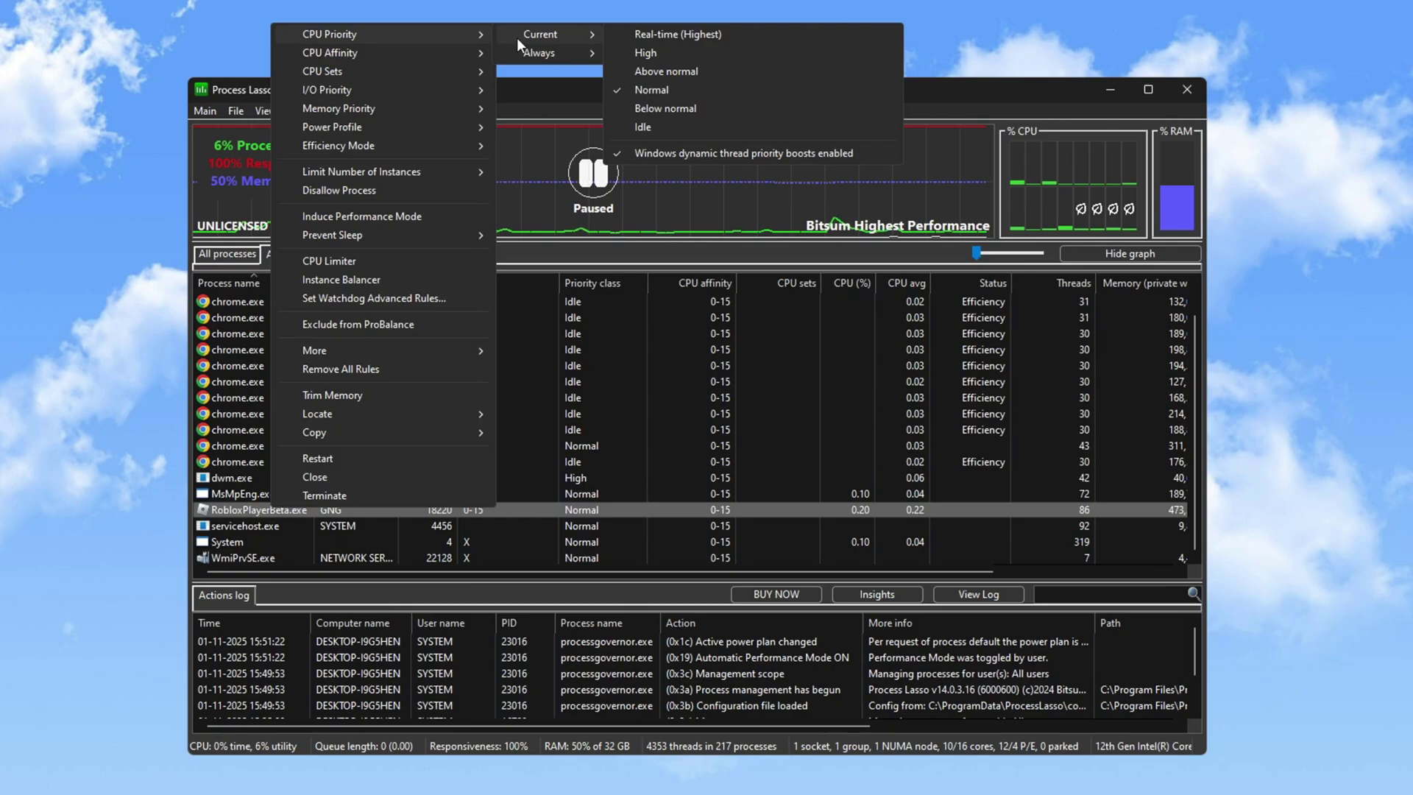
pyautogui.moveTo(536, 45)
pyautogui.click(655, 100)
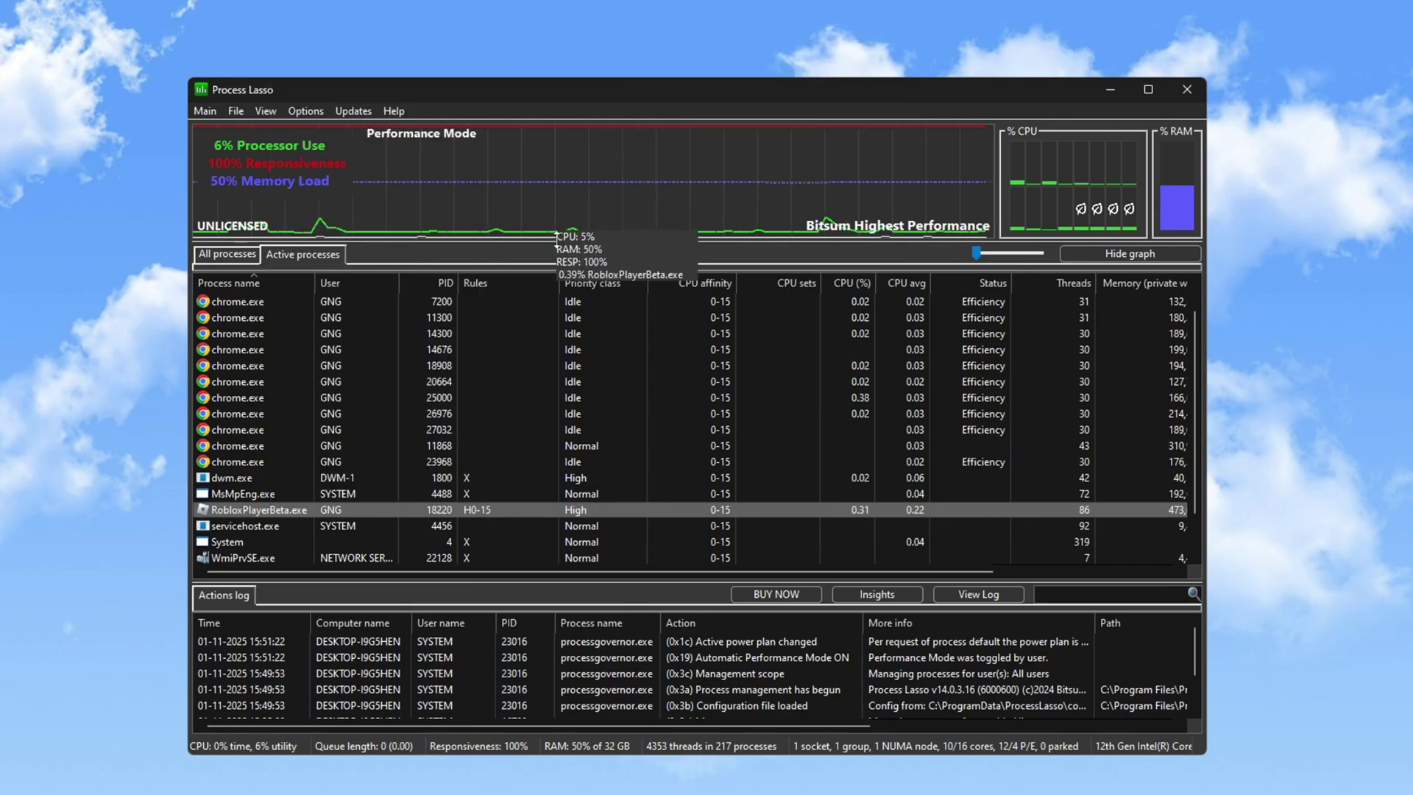
# Set RobloxPlayerBeta's CPU affinity to always exclude CPU 0, using cores 1-15.
pyautogui.scroll(-2, 254, 530)
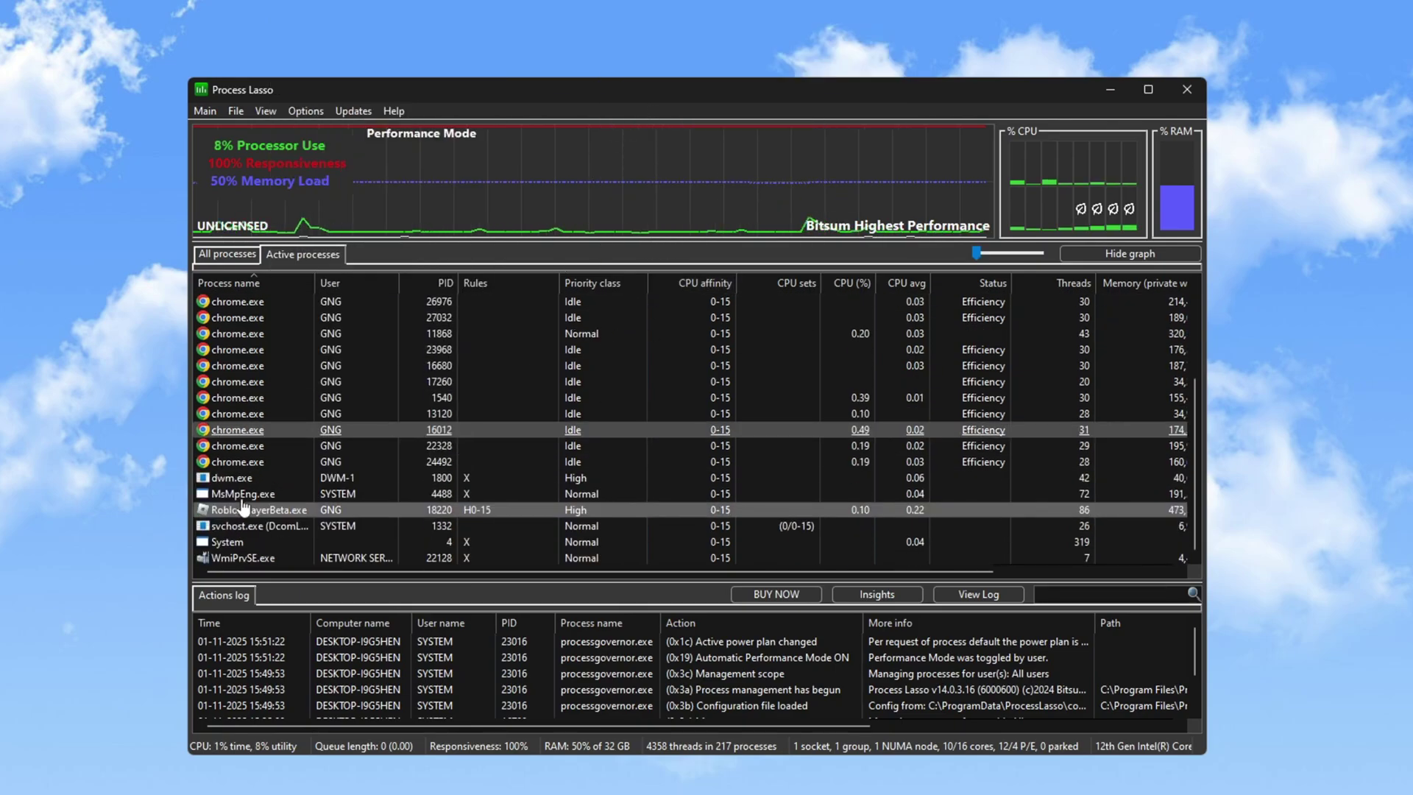
pyautogui.rightClick(257, 530)
pyautogui.moveTo(360, 67)
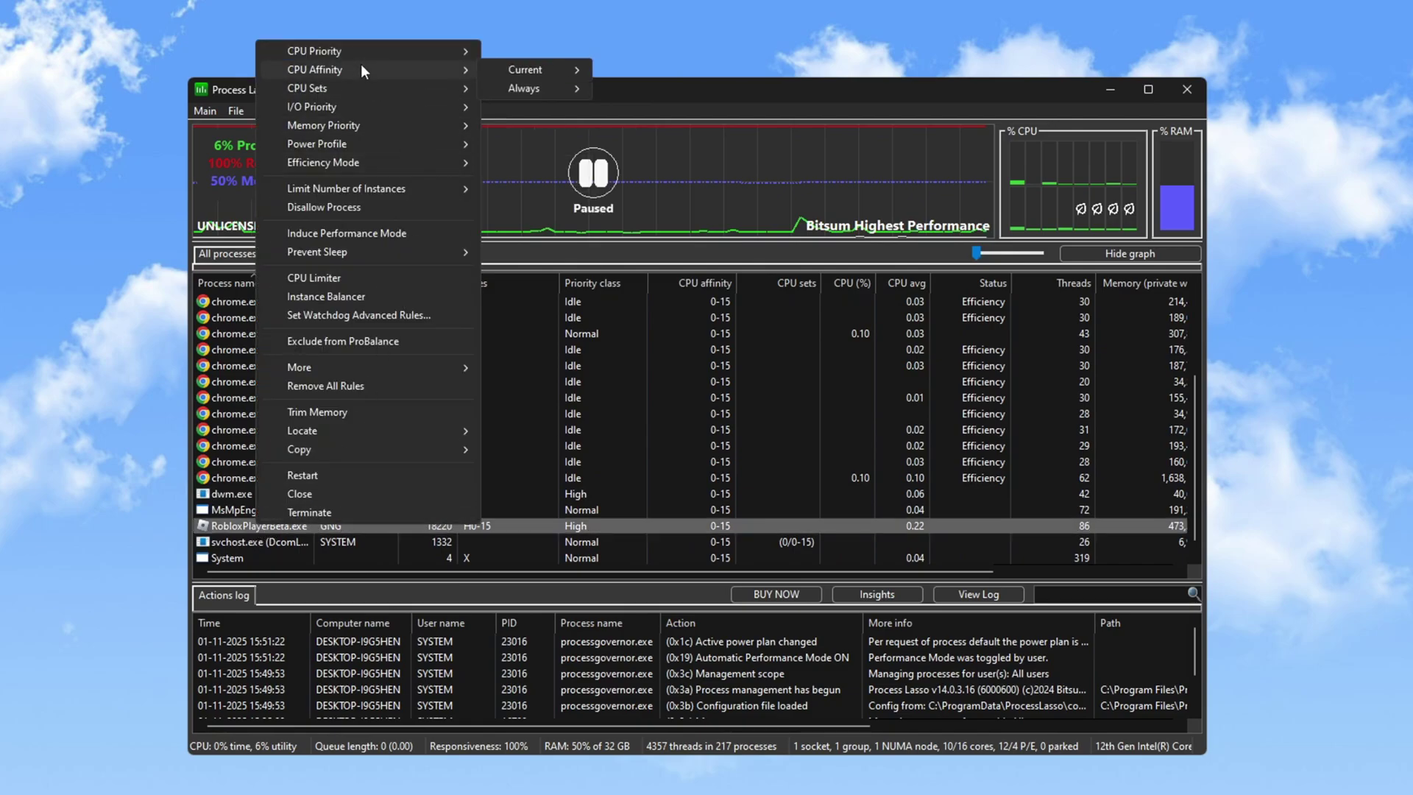
pyautogui.moveTo(526, 88)
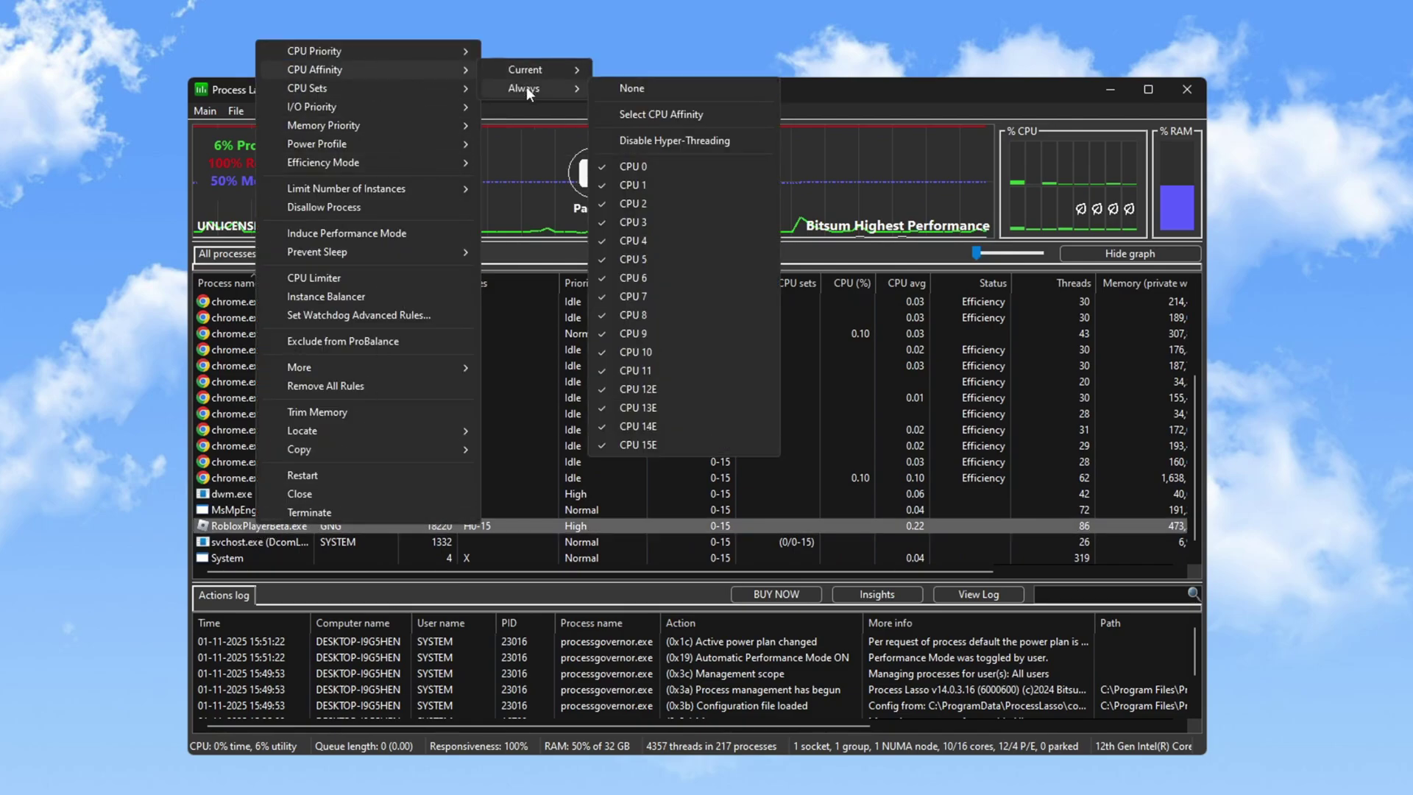
pyautogui.click(629, 167)
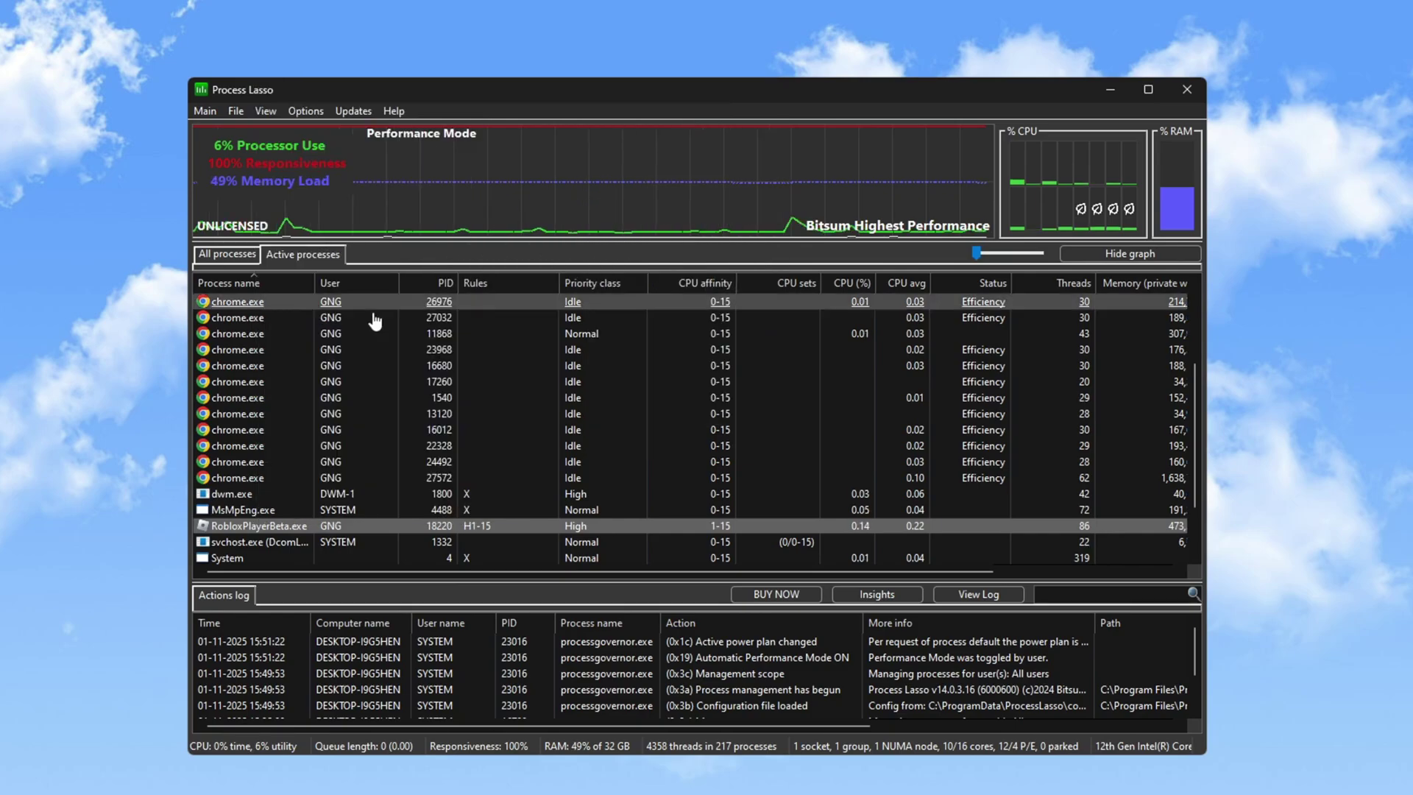
# Set RobloxPlayerBeta's I/O priority to always High.
pyautogui.rightClick(285, 533)
pyautogui.moveTo(427, 188)
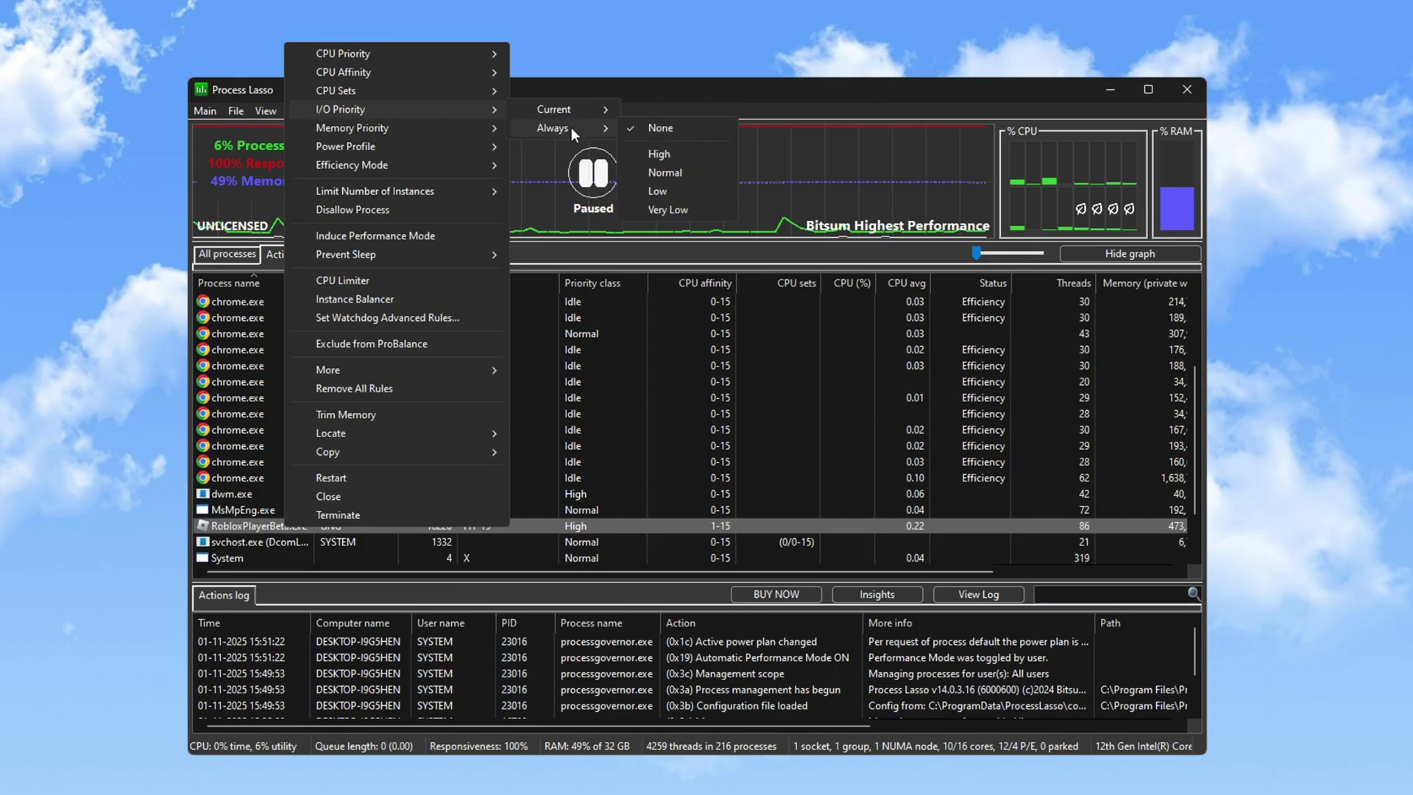
pyautogui.click(664, 153)
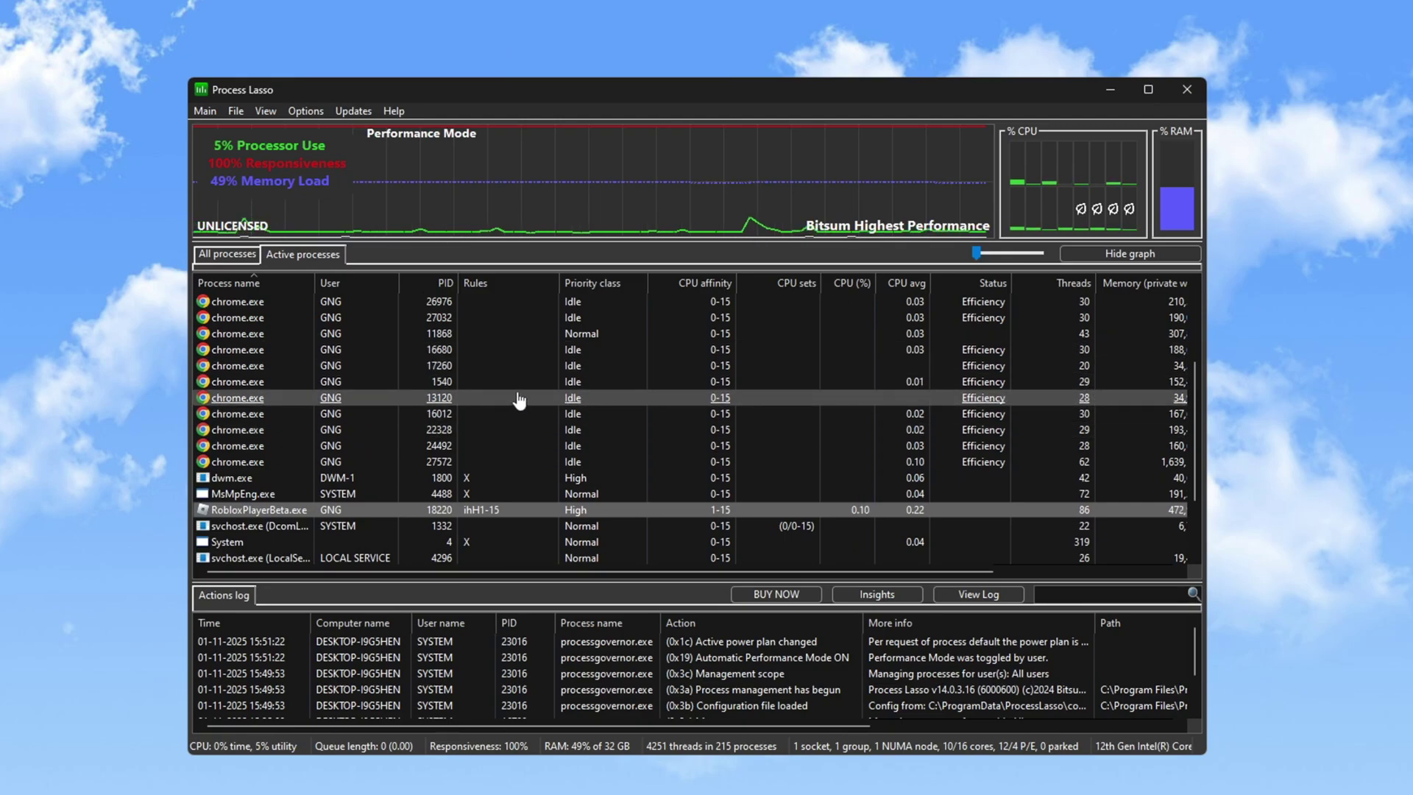
pyautogui.rightClick(264, 518)
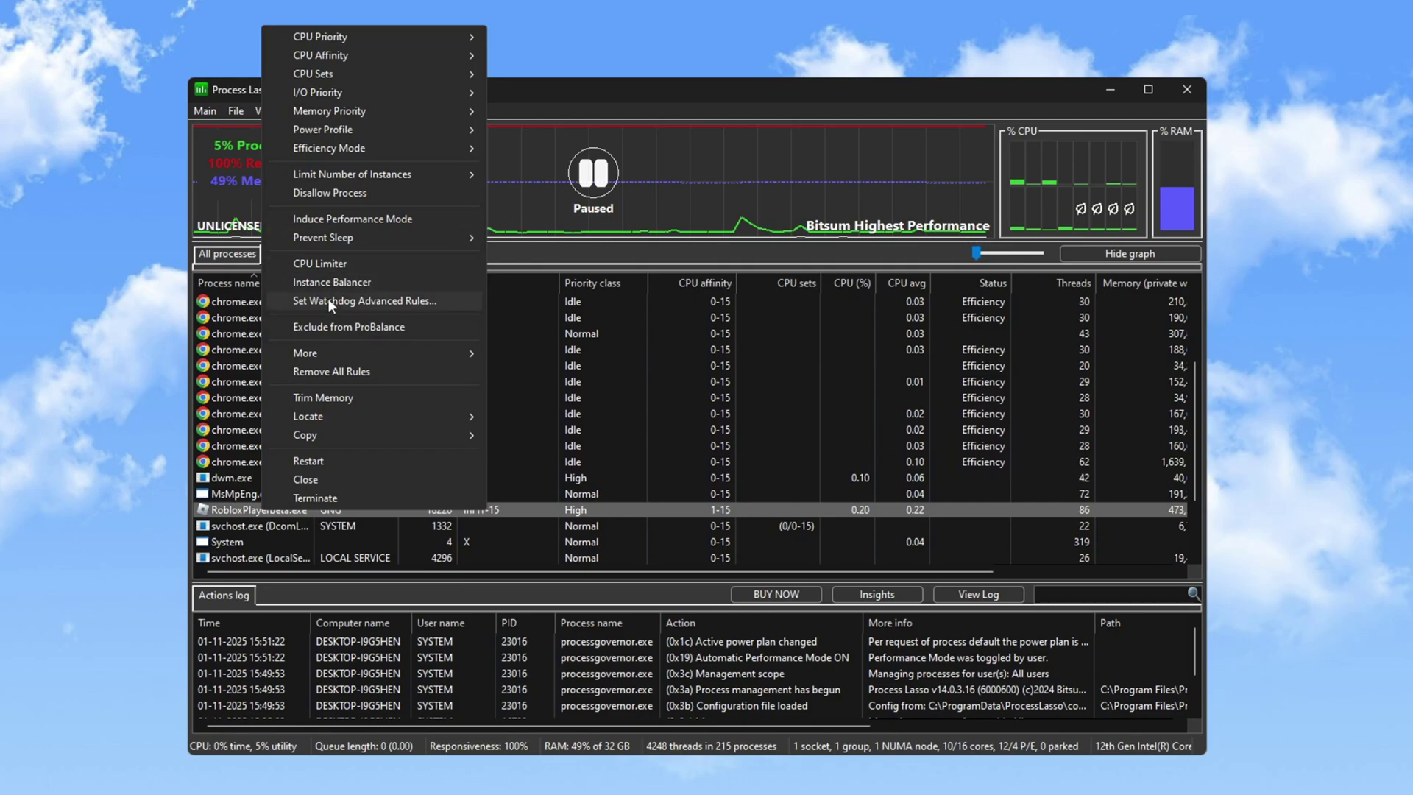
pyautogui.moveTo(338, 349)
pyautogui.moveTo(550, 391)
pyautogui.moveTo(763, 407)
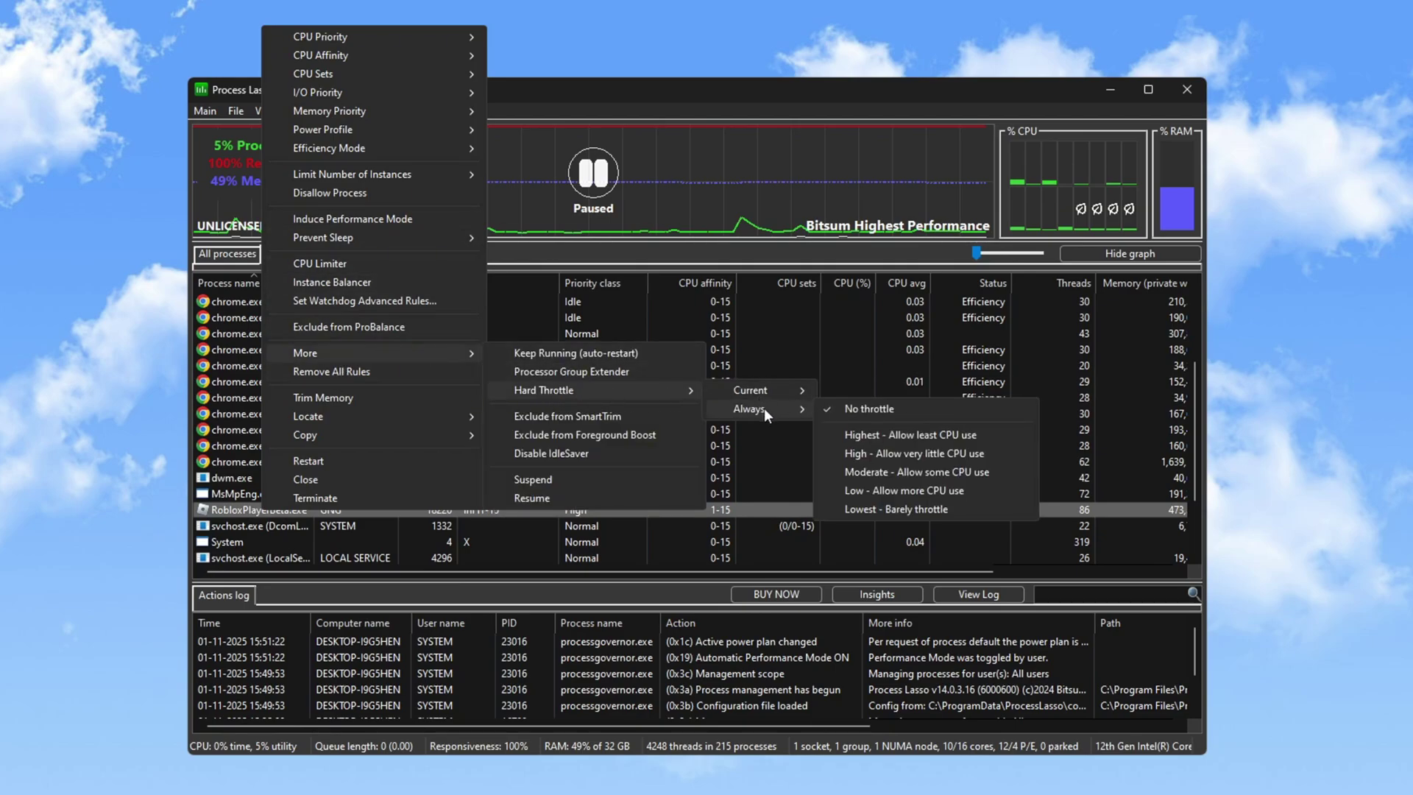
pyautogui.click(875, 411)
# Exclude RobloxPlayerBeta from ProBalance and verify the check mark, then shoot the Roblox opponent.
pyautogui.rightClick(247, 557)
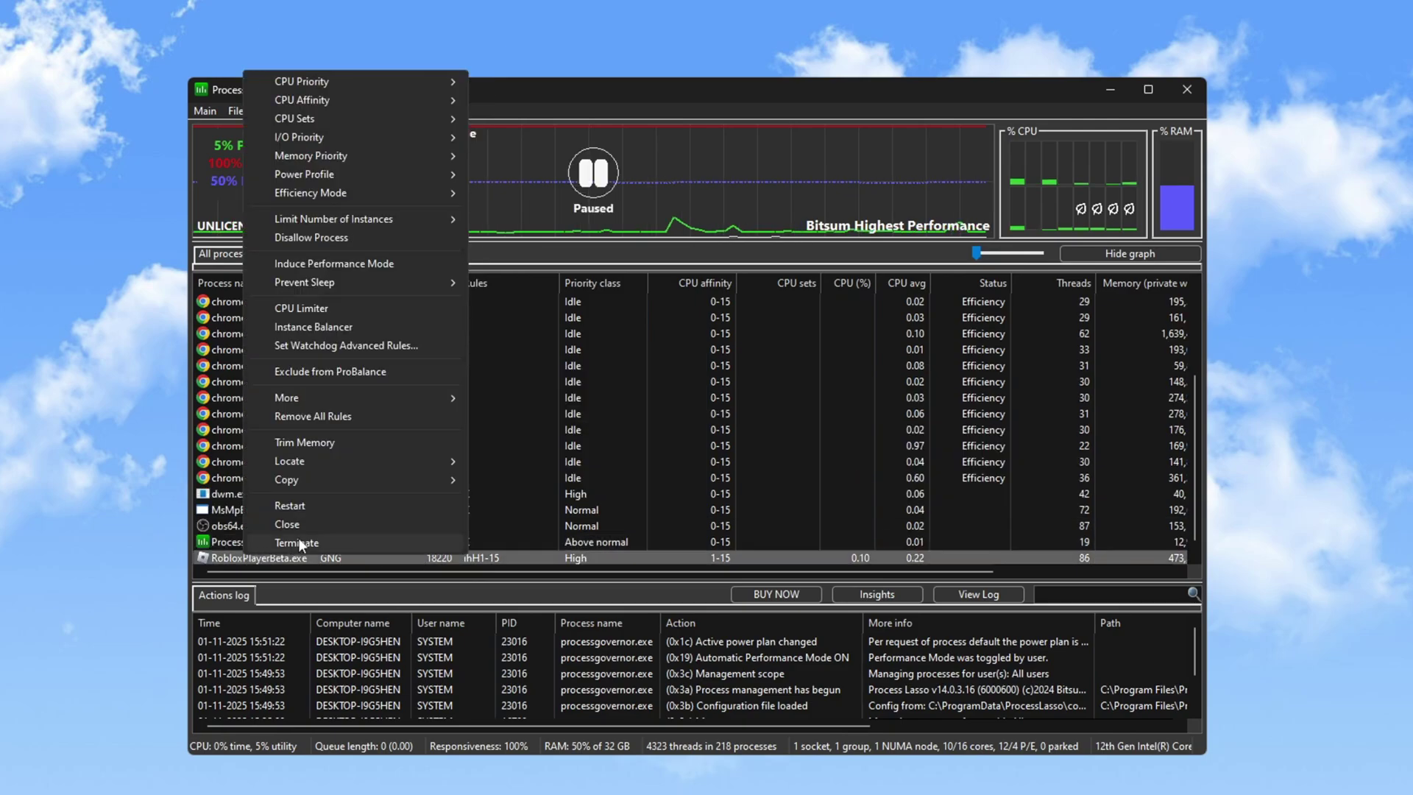
pyautogui.click(333, 371)
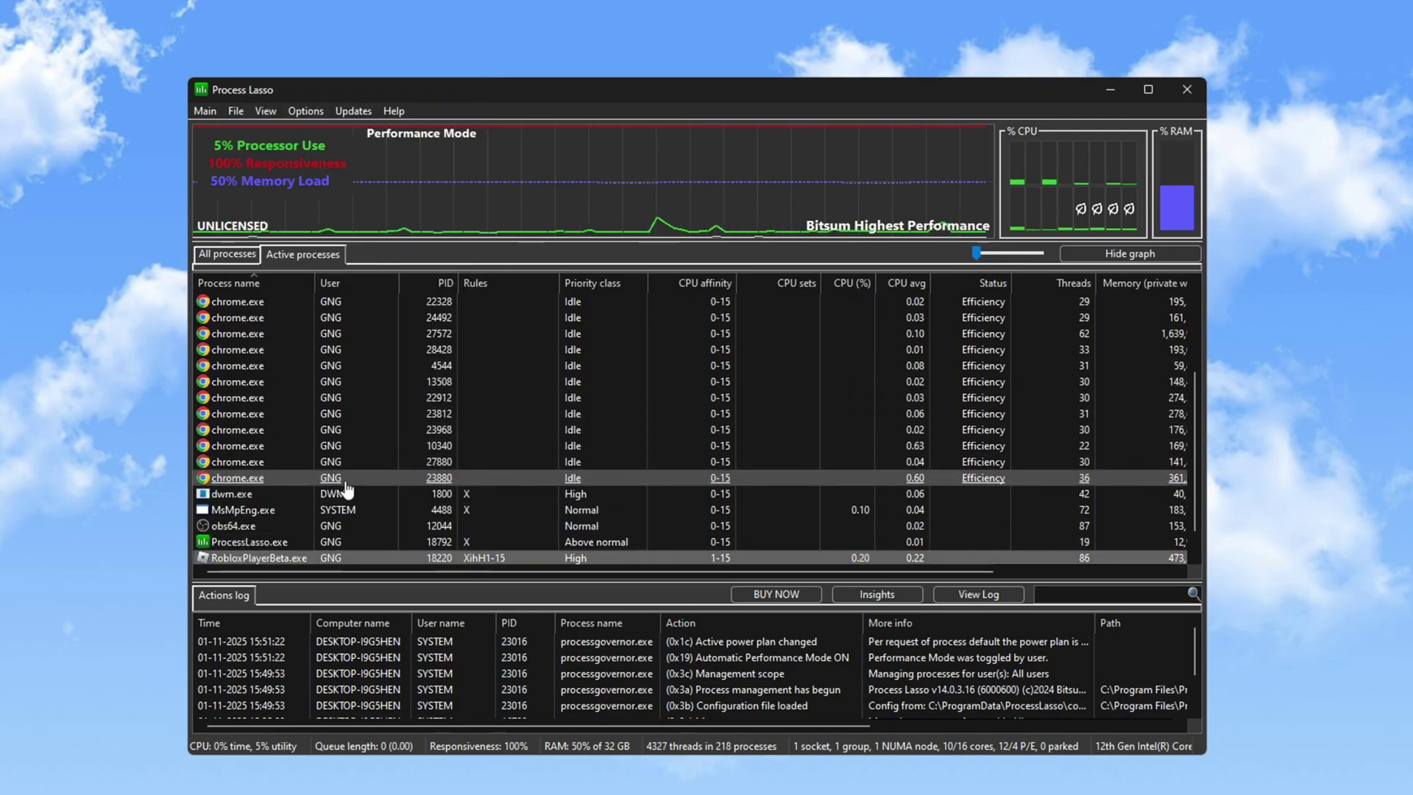
pyautogui.rightClick(287, 563)
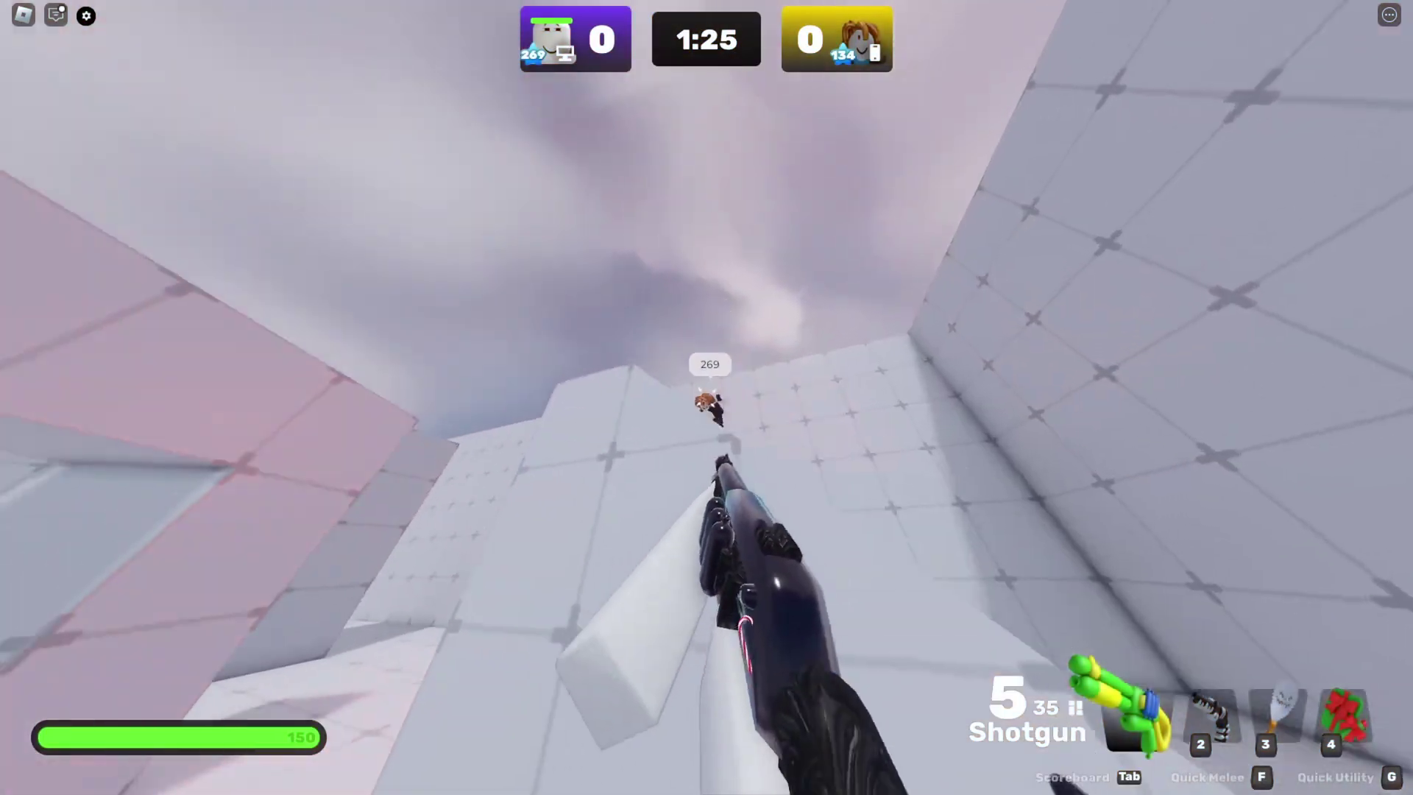
pyautogui.click(706, 397)
pyautogui.click(706, 398)
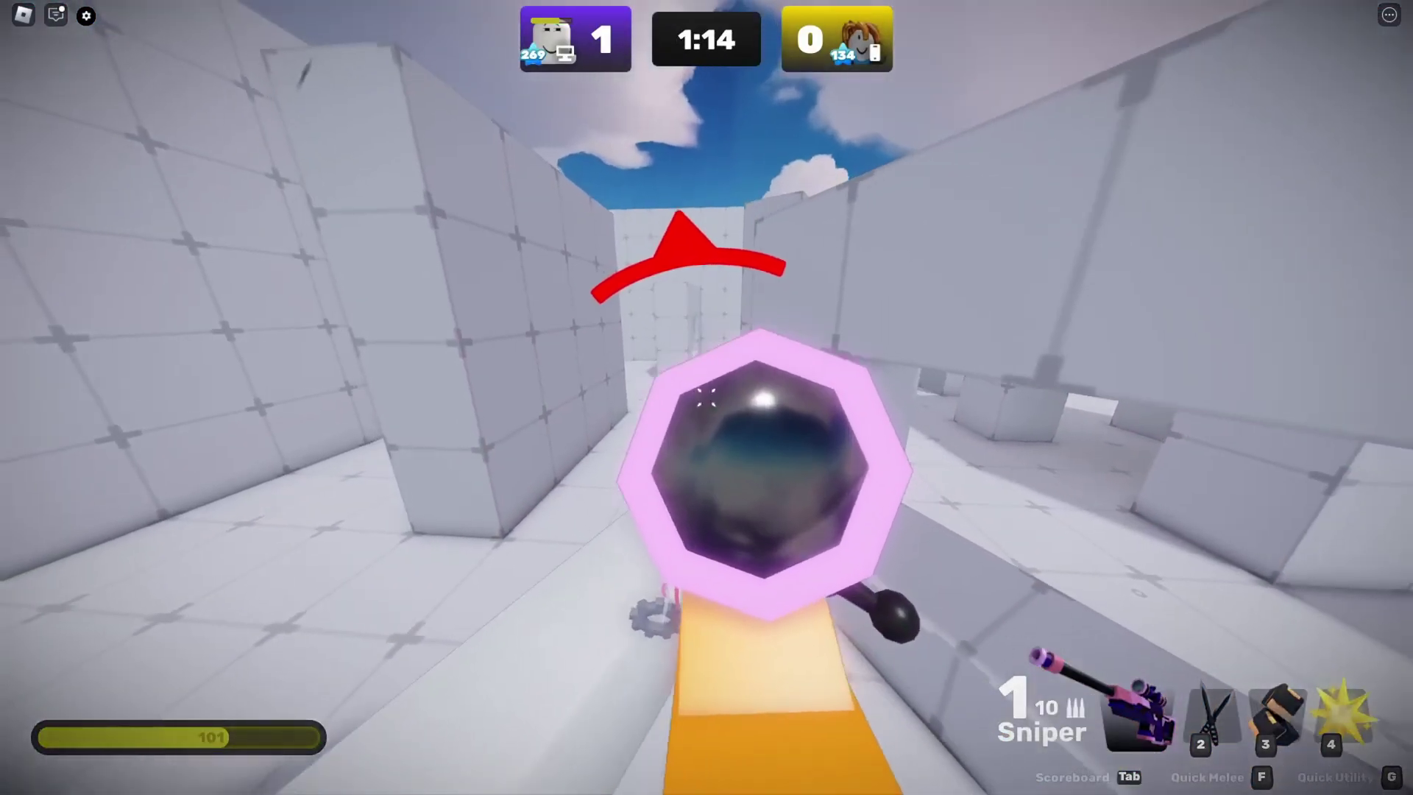
# Shoot the opponent with the Sniper to take the round.
pyautogui.click(706, 397)
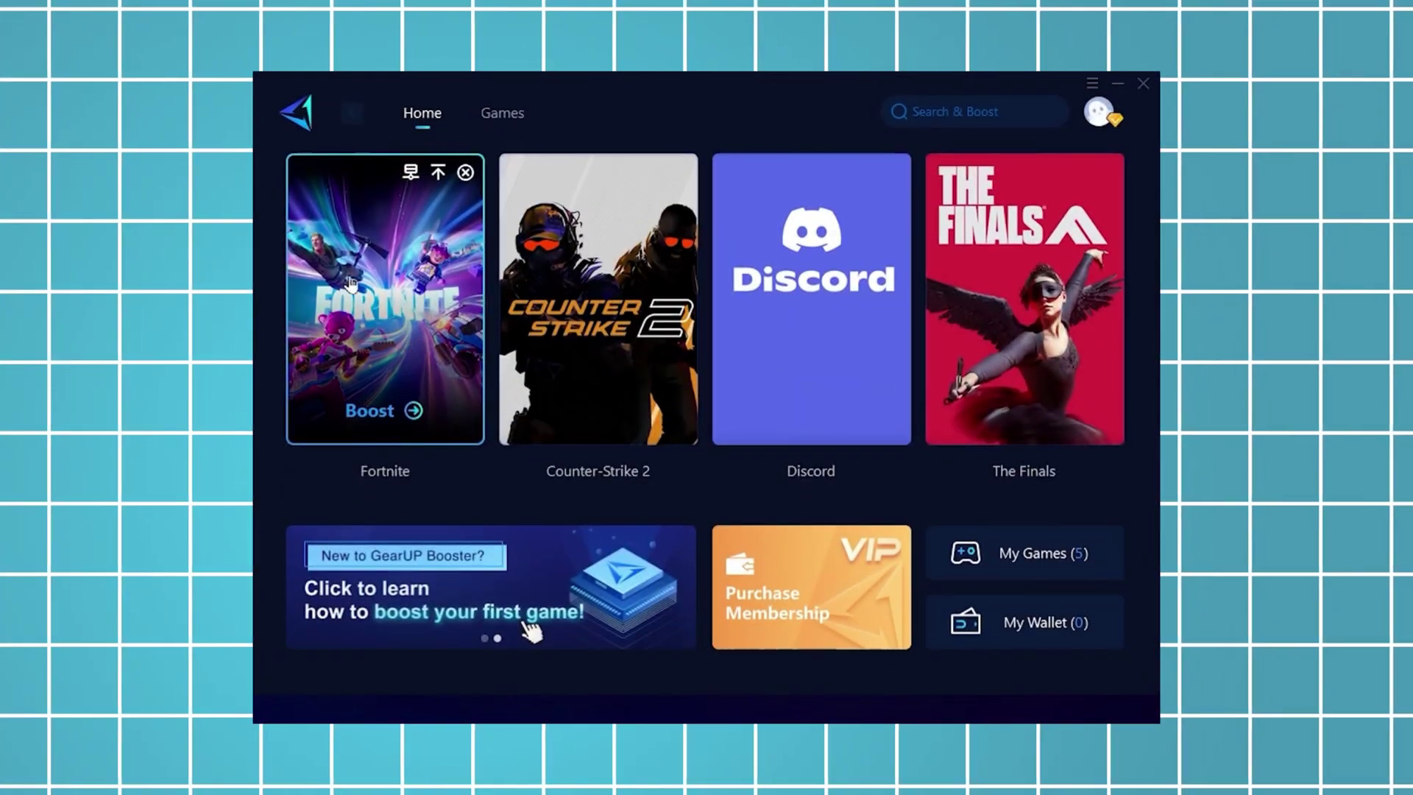
pyautogui.moveTo(421, 396)
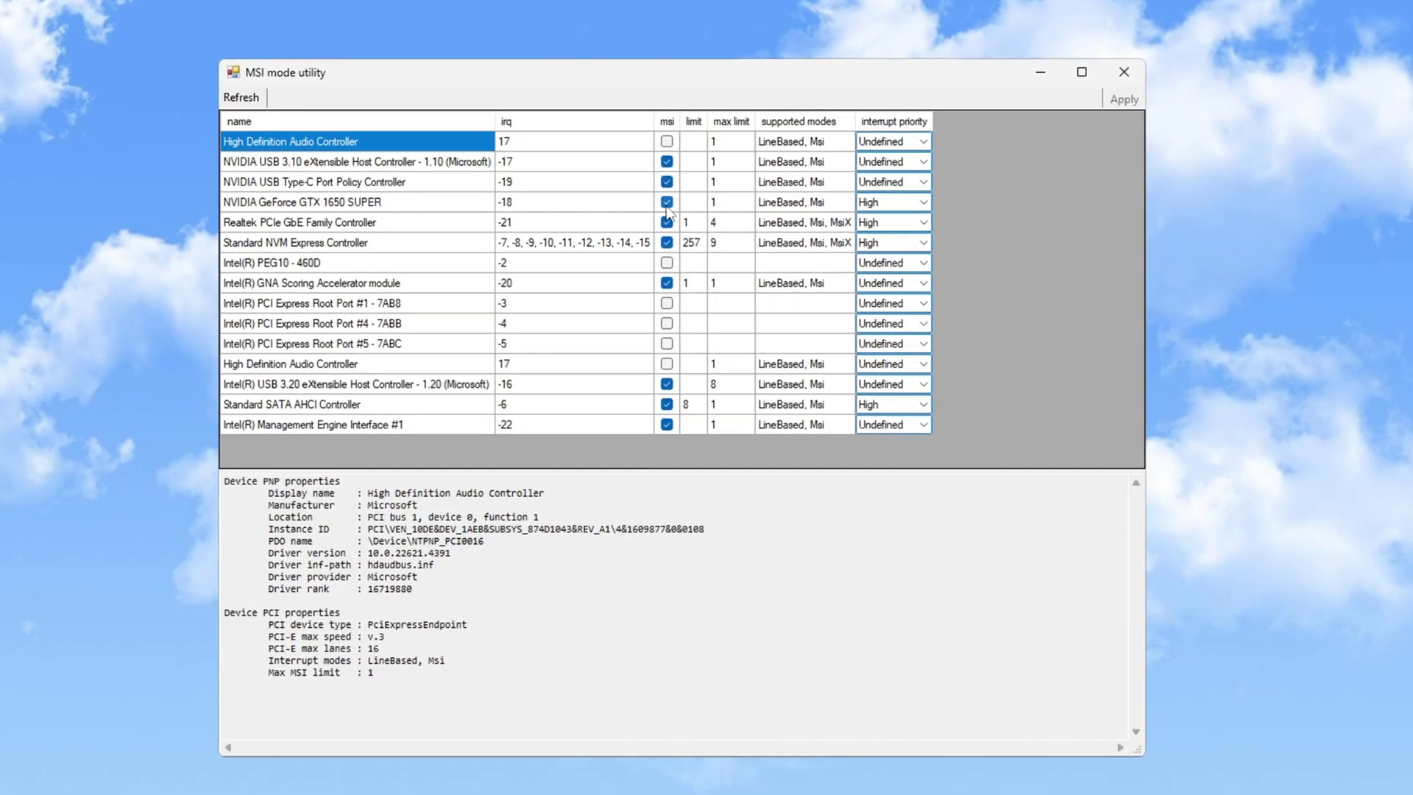
# Tick msi for the GeForce GTX 1650 SUPER row, set its interrupt priority to High, and apply.
pyautogui.click(458, 201)
pyautogui.click(666, 201)
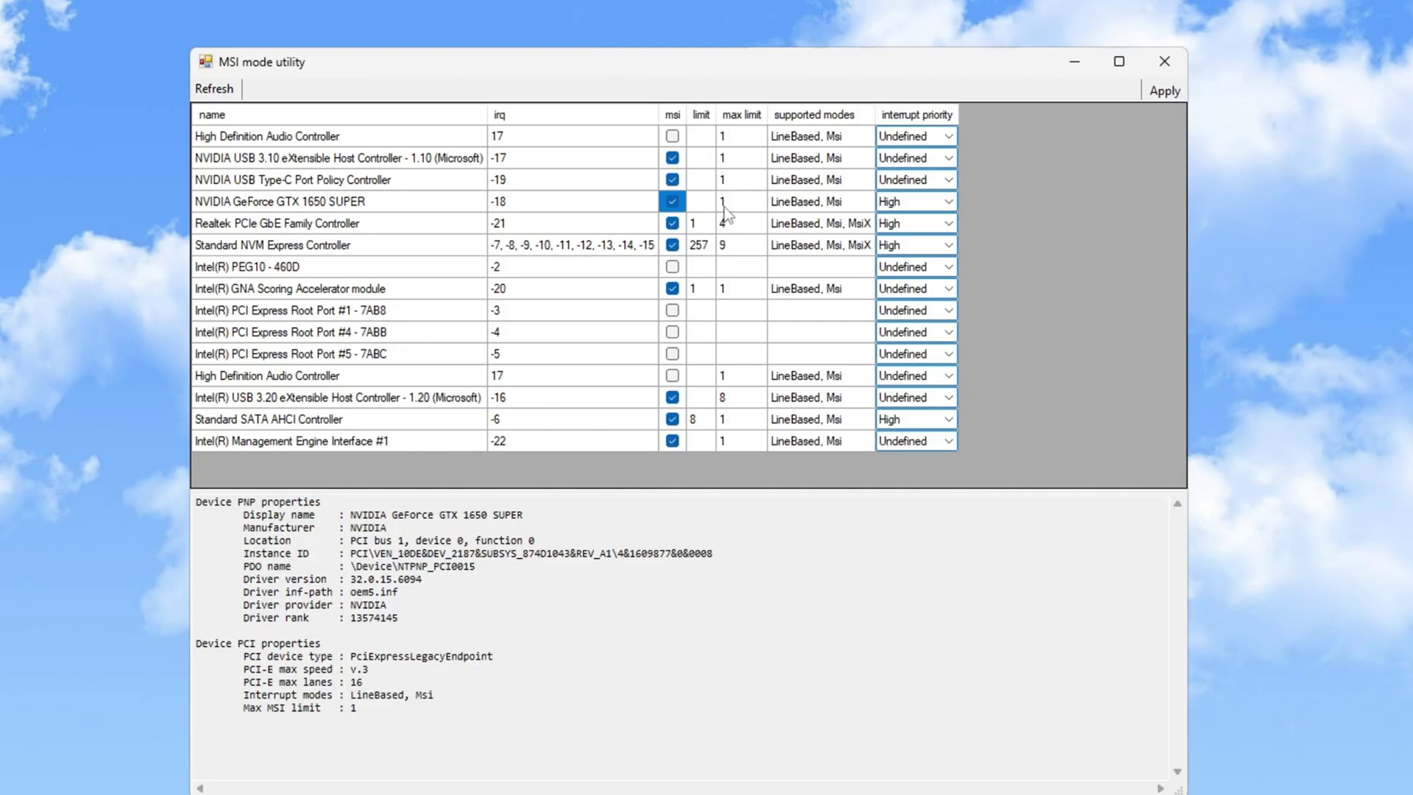
pyautogui.click(948, 201)
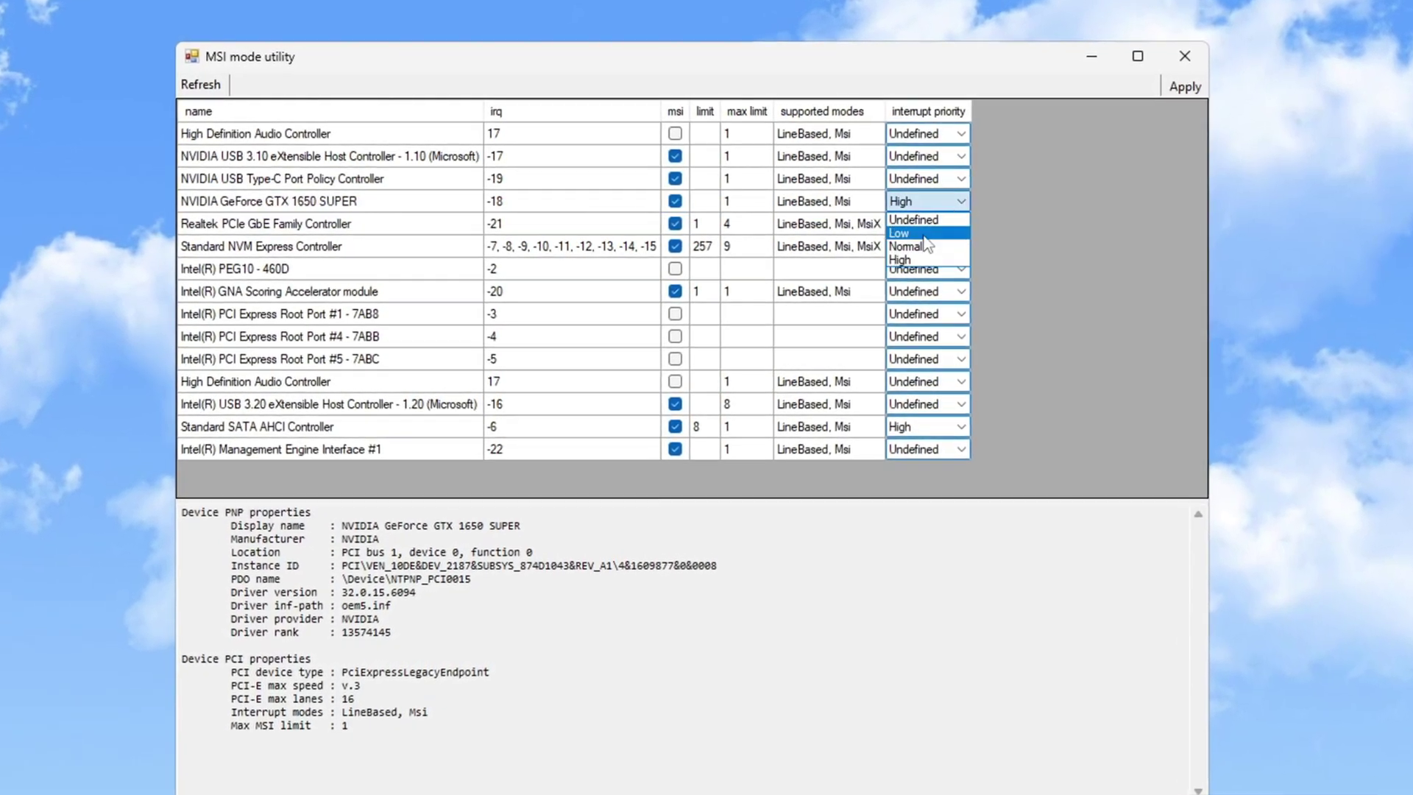
pyautogui.click(901, 259)
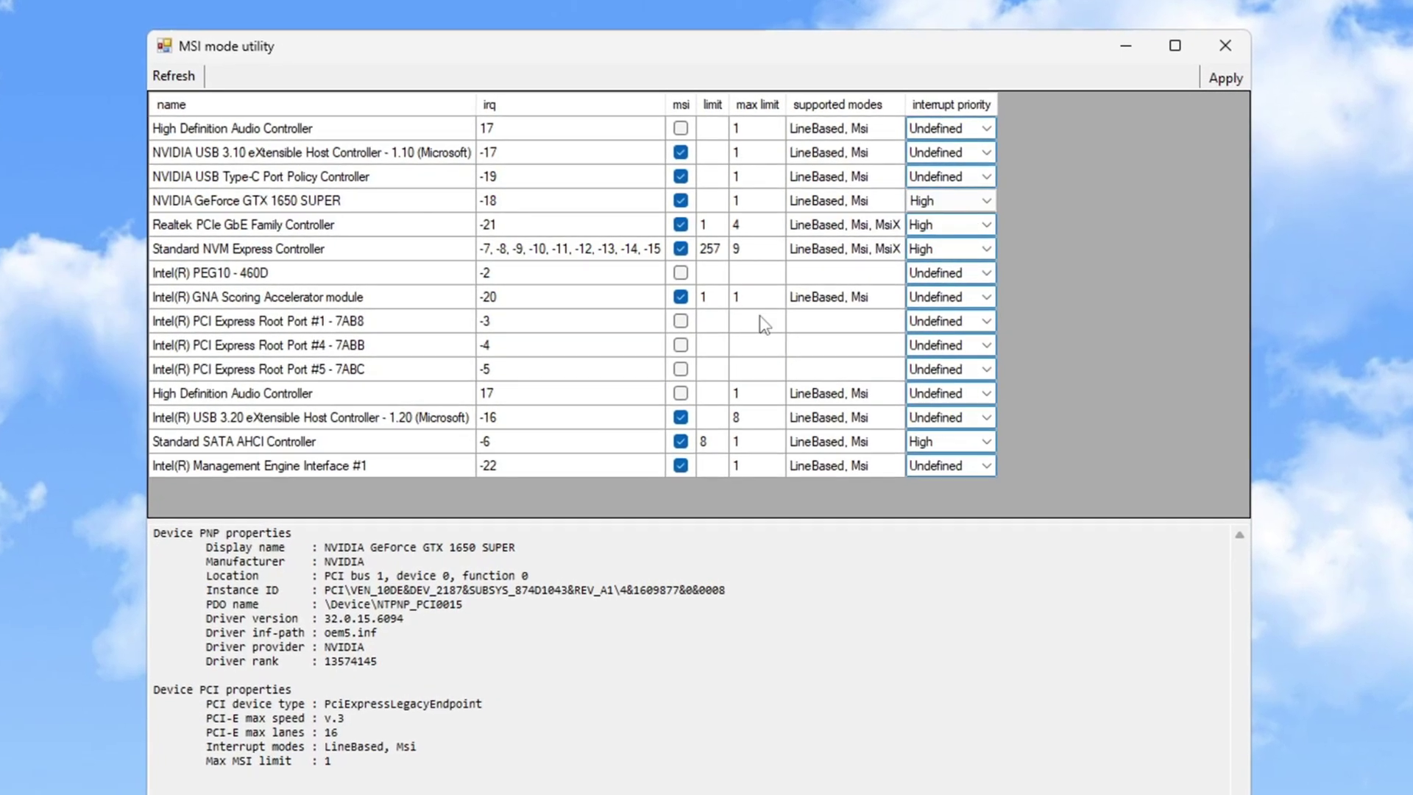
pyautogui.click(1225, 78)
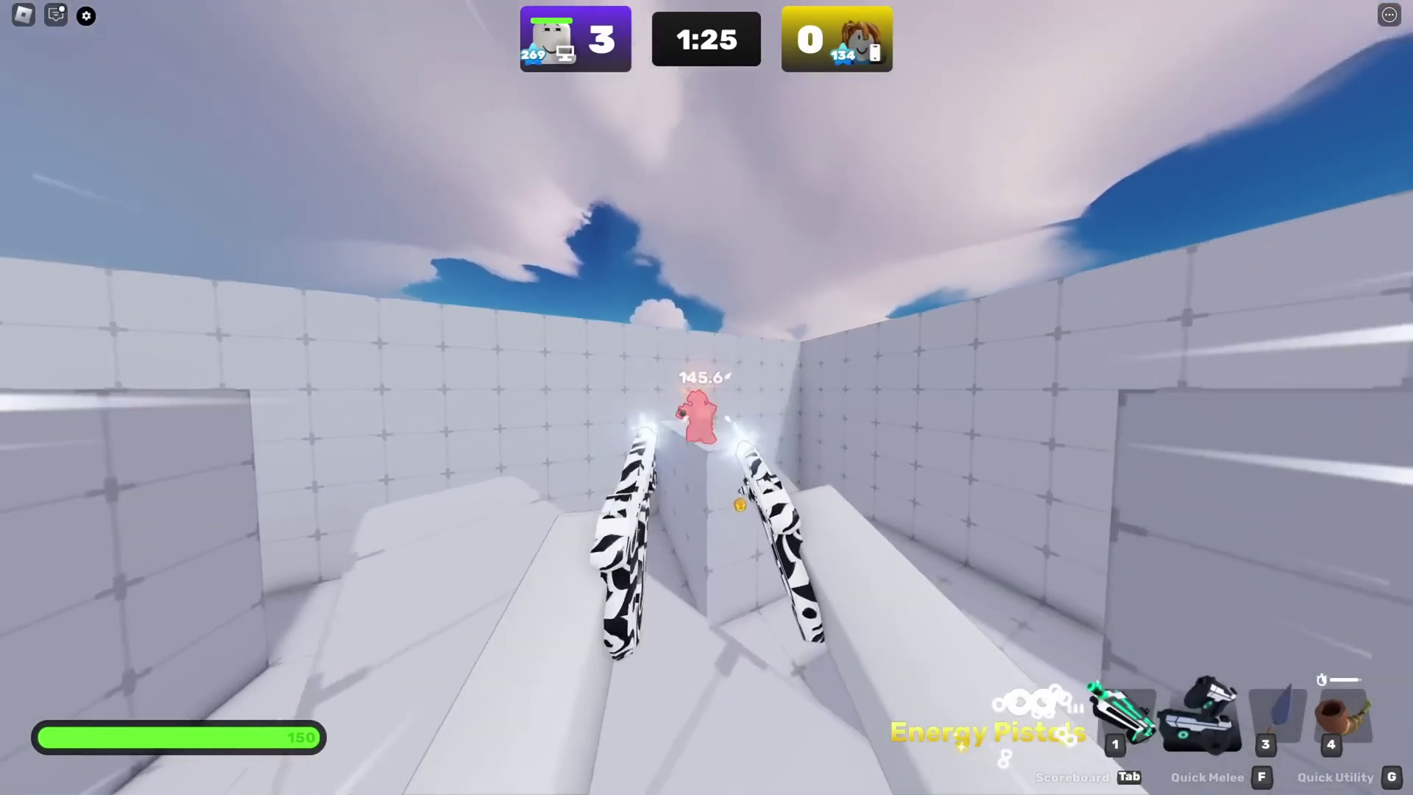
# Shoot the opponent in the Roblox match to win the round and reach 4–0.
pyautogui.click(707, 398)
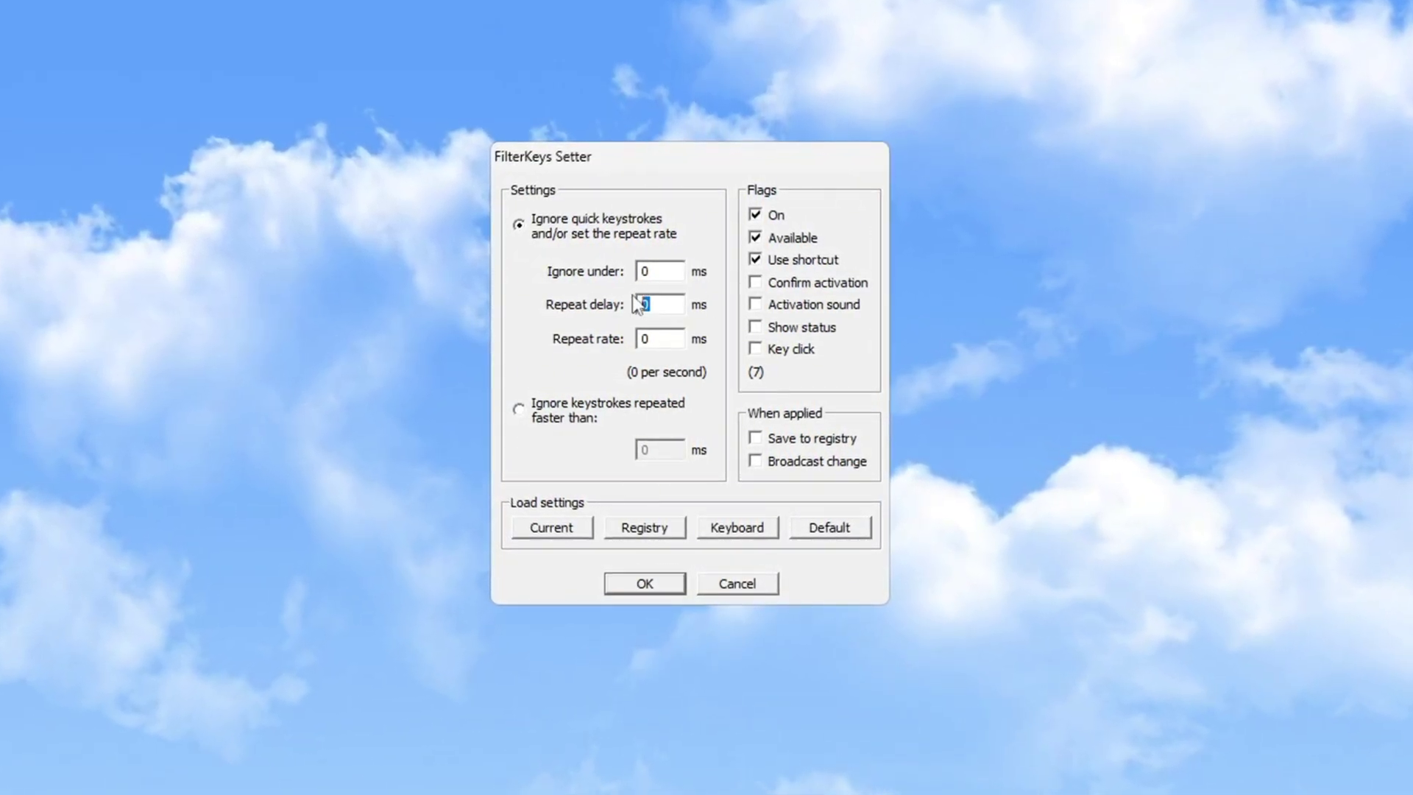
# Enter the 250 ms repeat delay and 25 ms repeat rate values in FilterKeys Setter.
pyautogui.write('25')
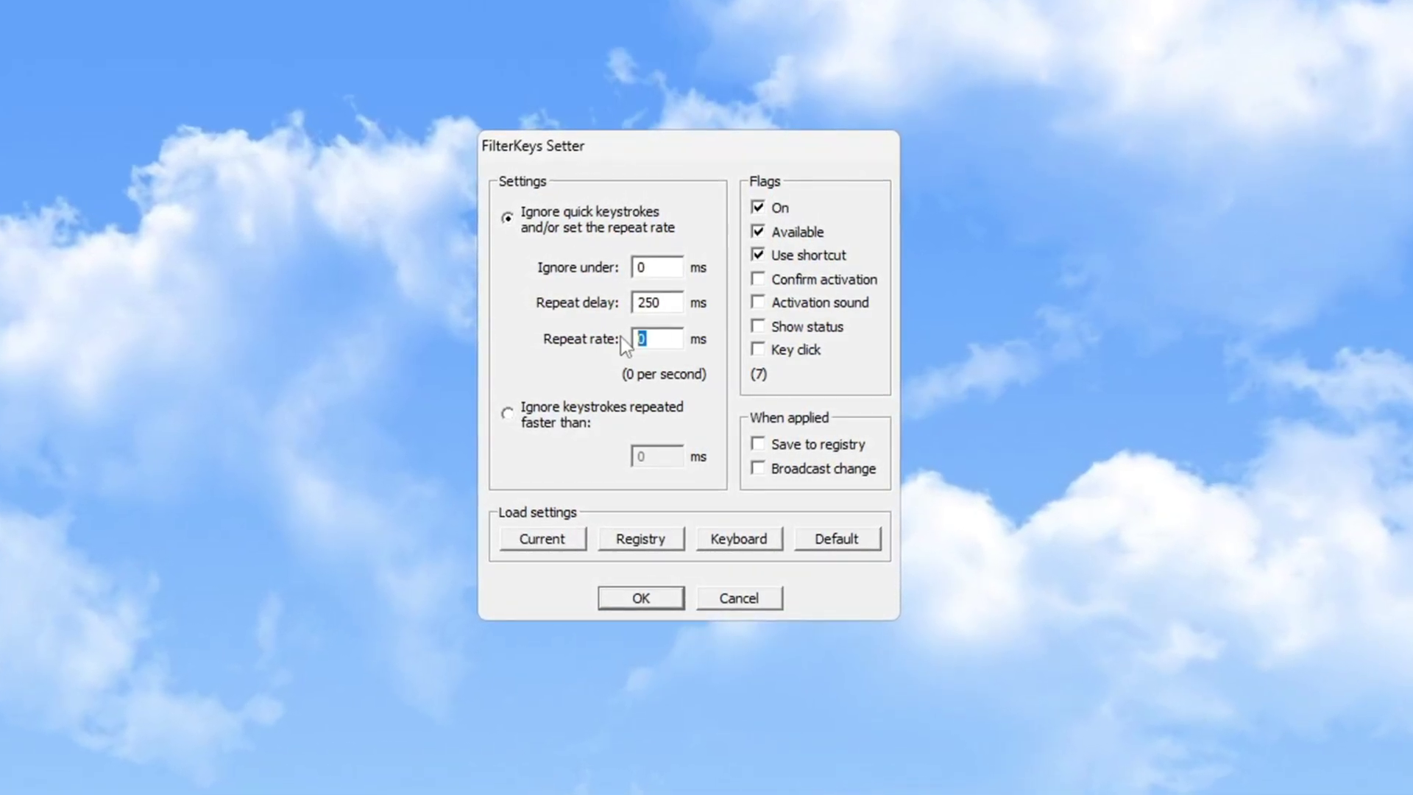
pyautogui.write('25')
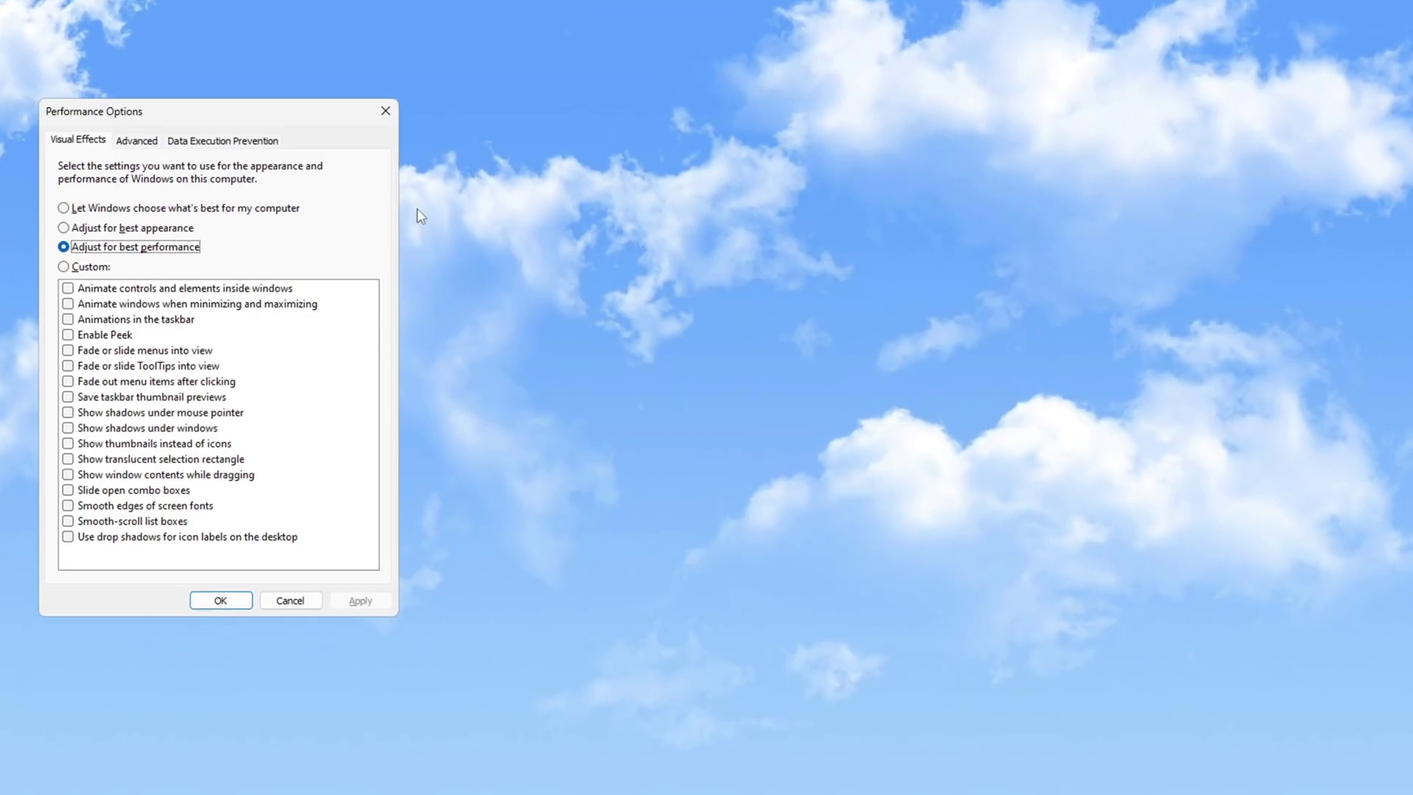
# Re-enable smooth screen font edges and thumbnails instead of icons, then view processor scheduling settings.
pyautogui.moveTo(224, 116); pyautogui.dragTo(716, 96)
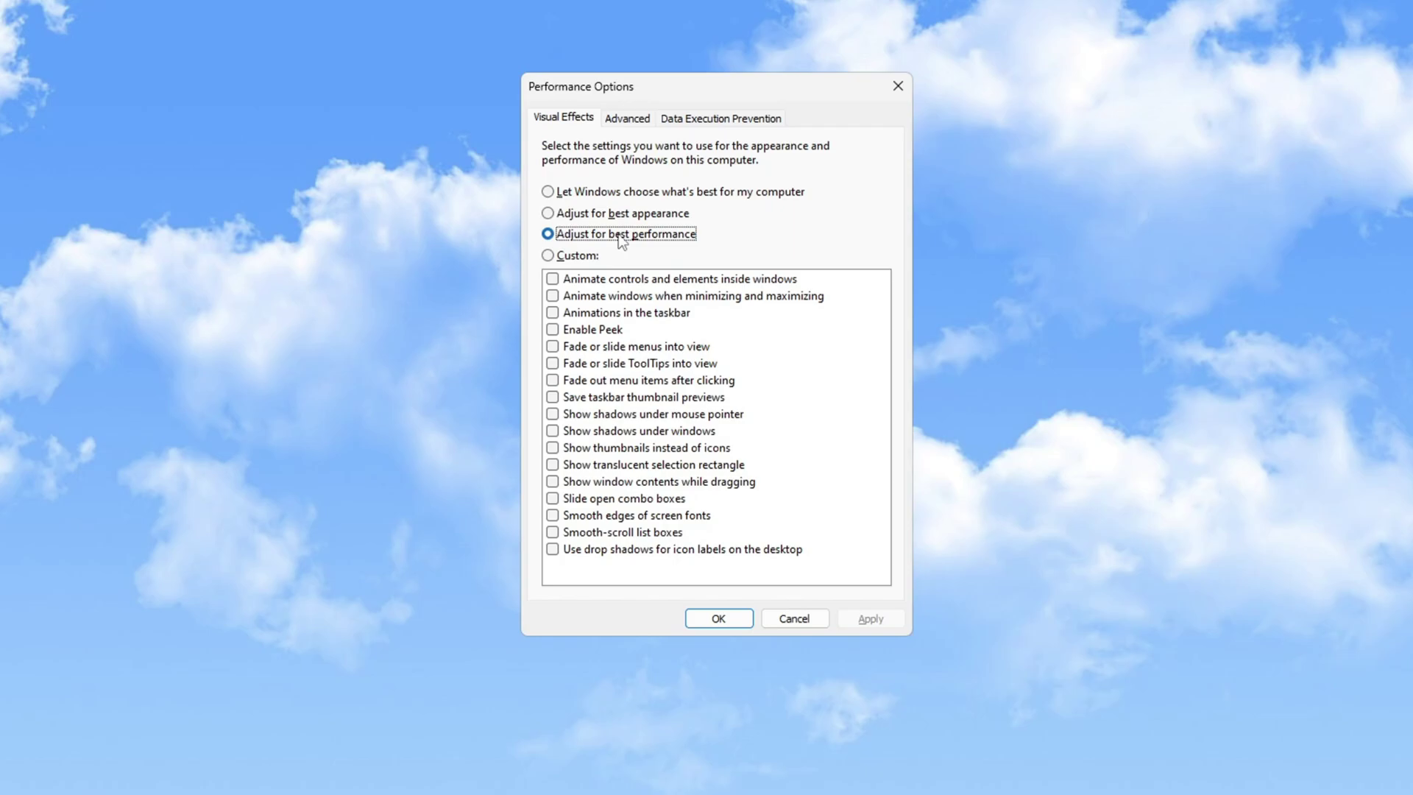
pyautogui.click(550, 521)
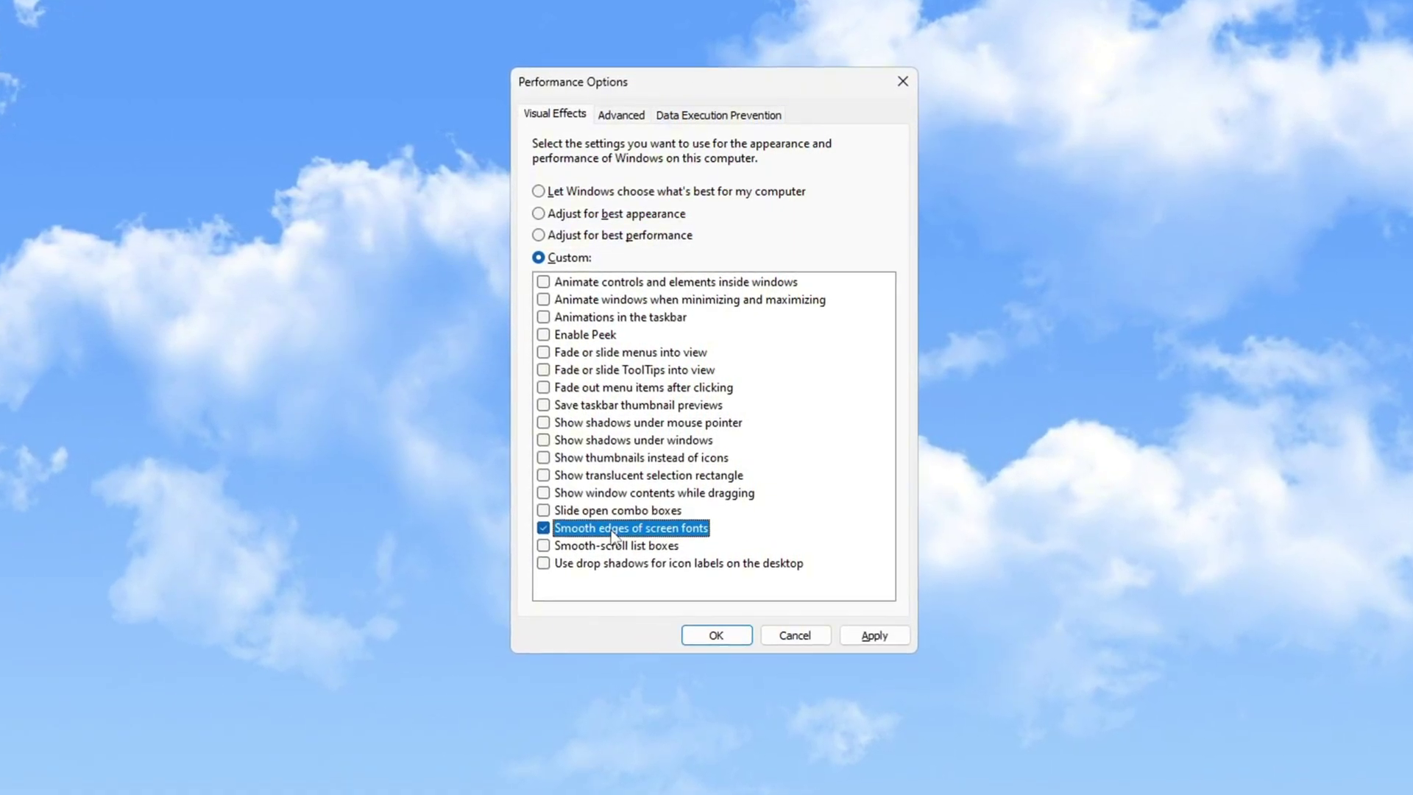
pyautogui.click(659, 458)
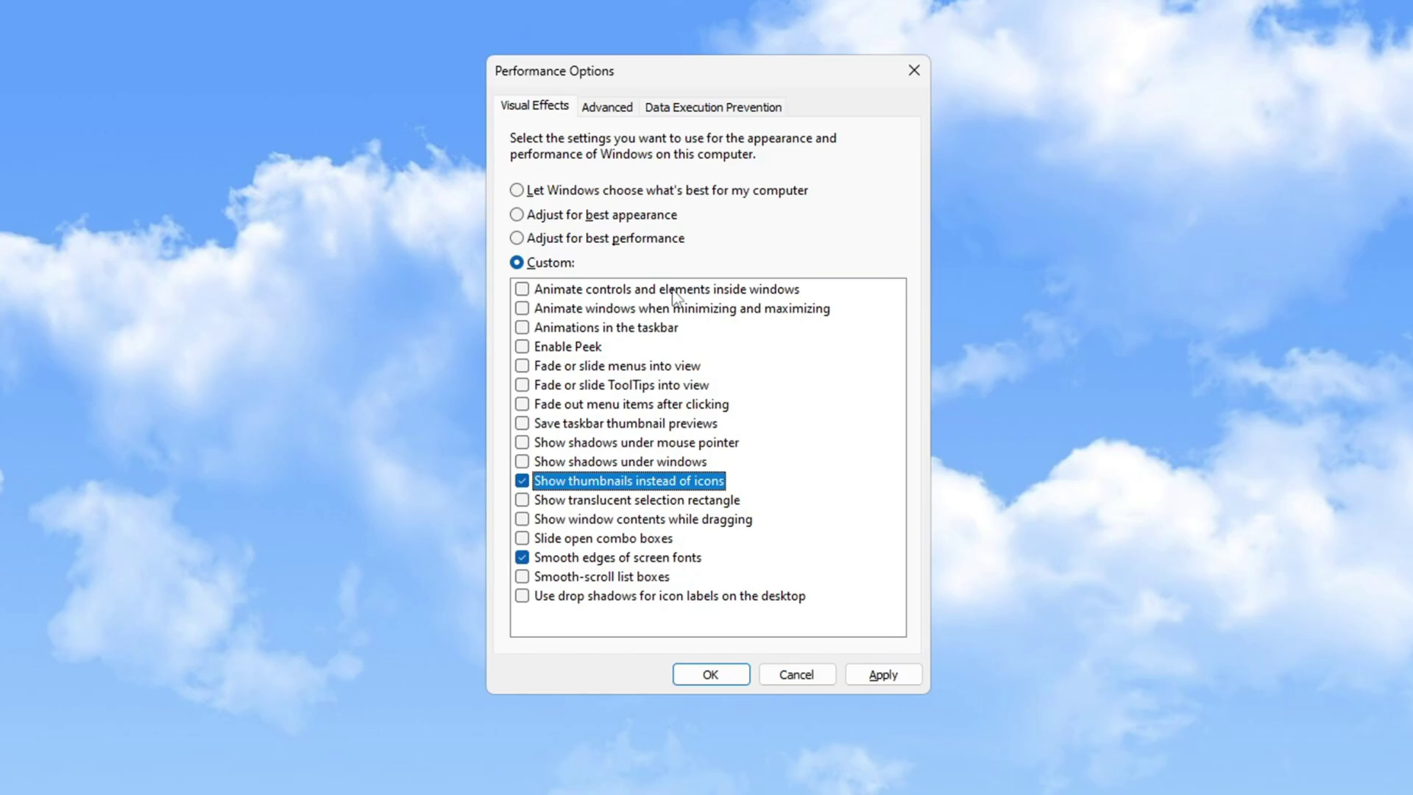
pyautogui.click(603, 107)
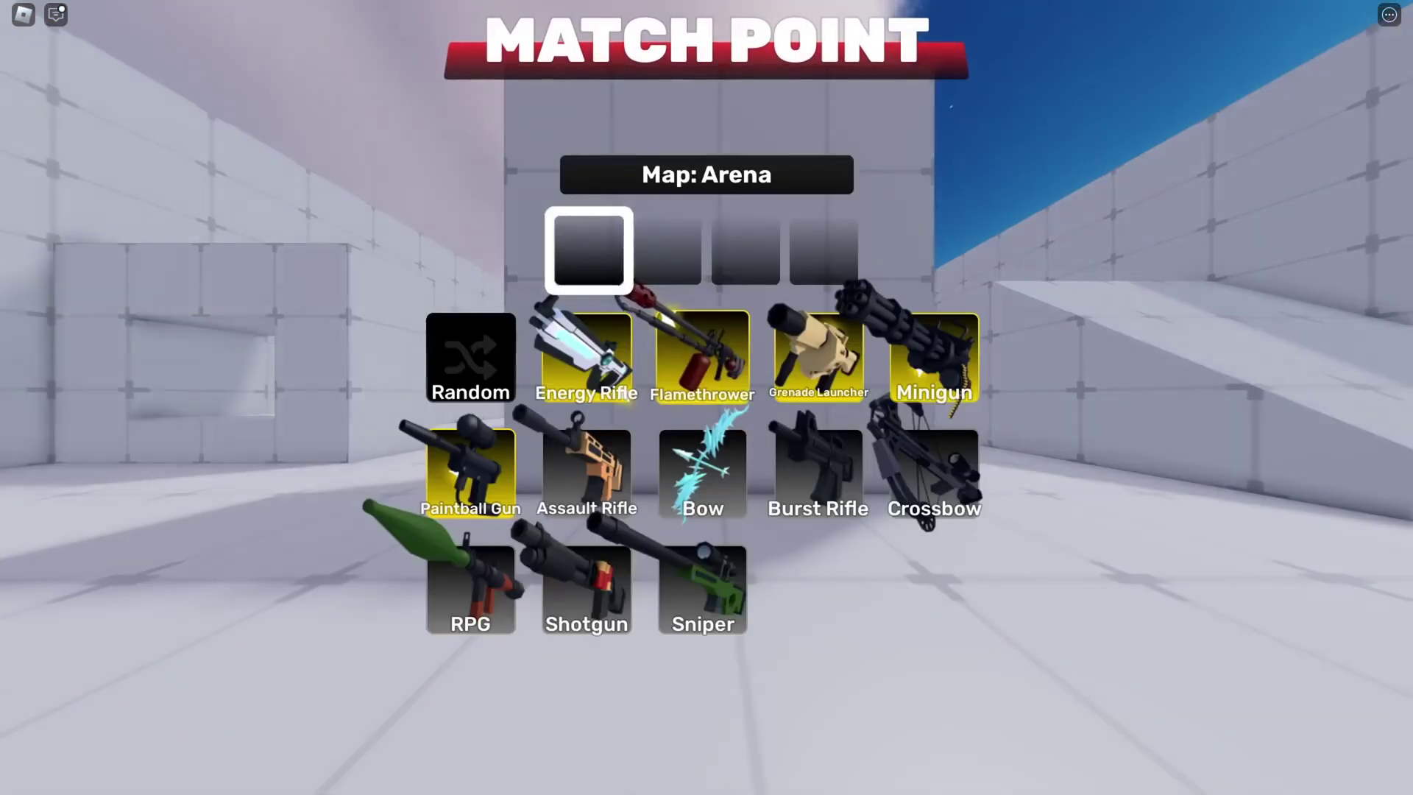
# Take a Random loadout and cycle through the weapons with keys 2 and 3.
pyautogui.click(480, 325)
pyautogui.click(480, 326)
pyautogui.click(479, 325)
pyautogui.click(480, 325)
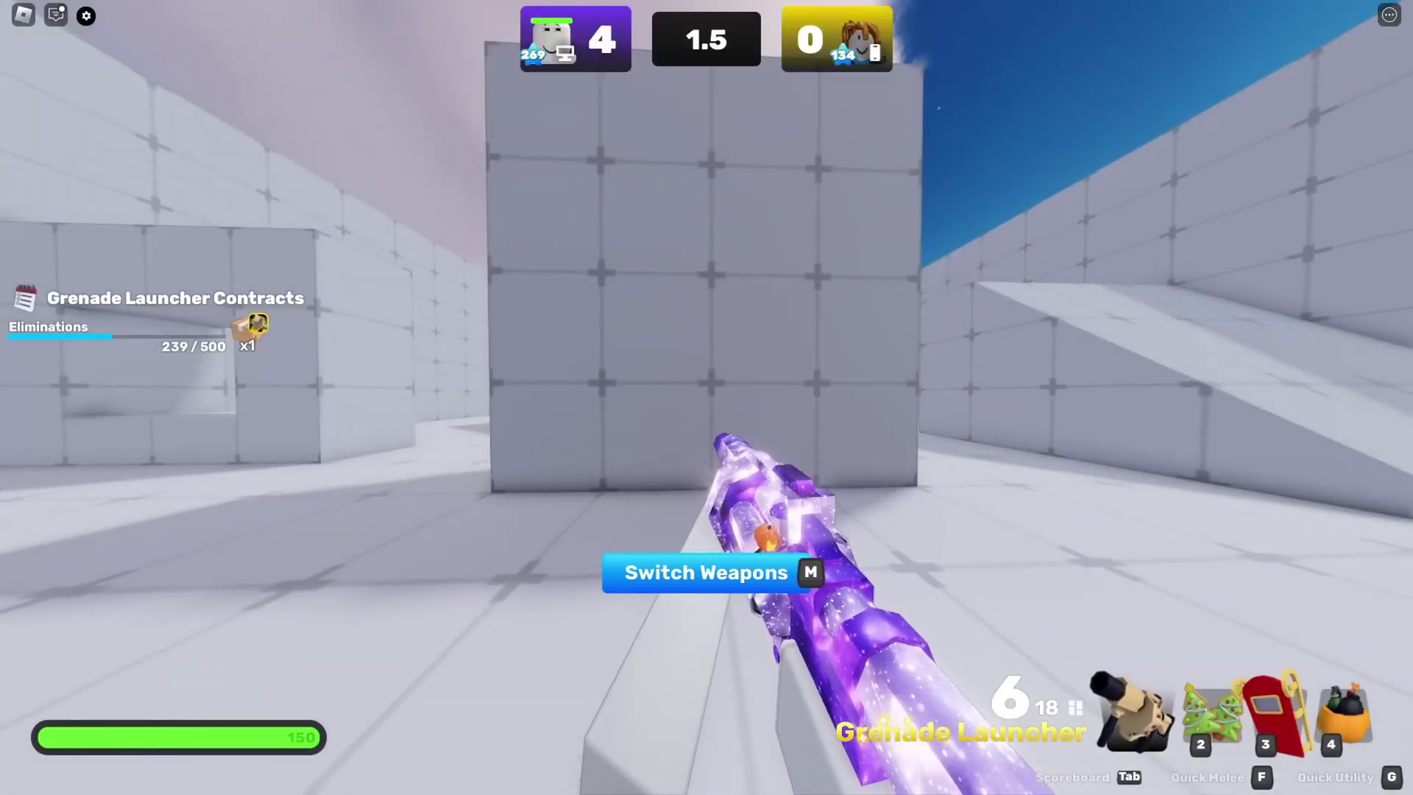
pyautogui.press('2')
pyautogui.press('3')
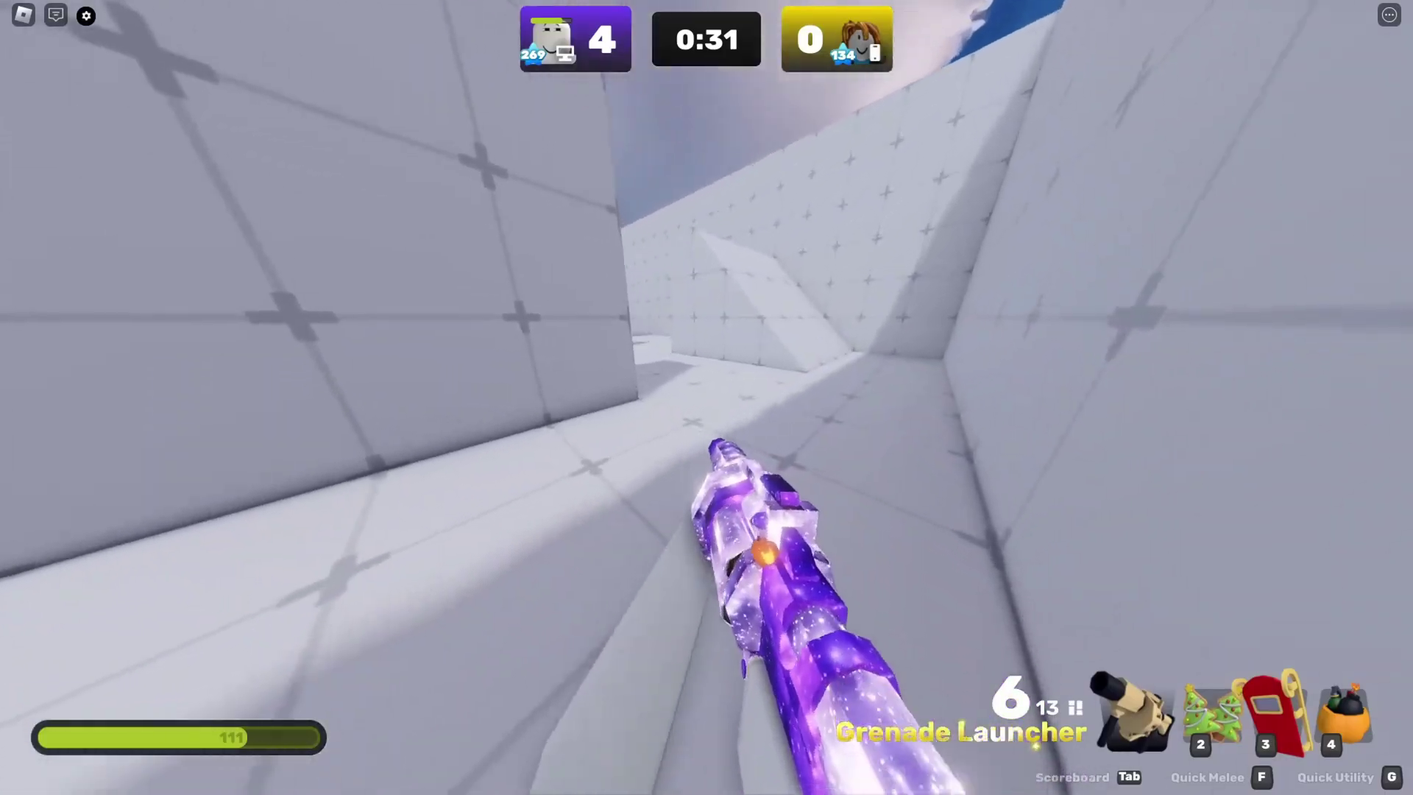
# Fire the Grenade Launcher at the opponent three times.
pyautogui.click(707, 397)
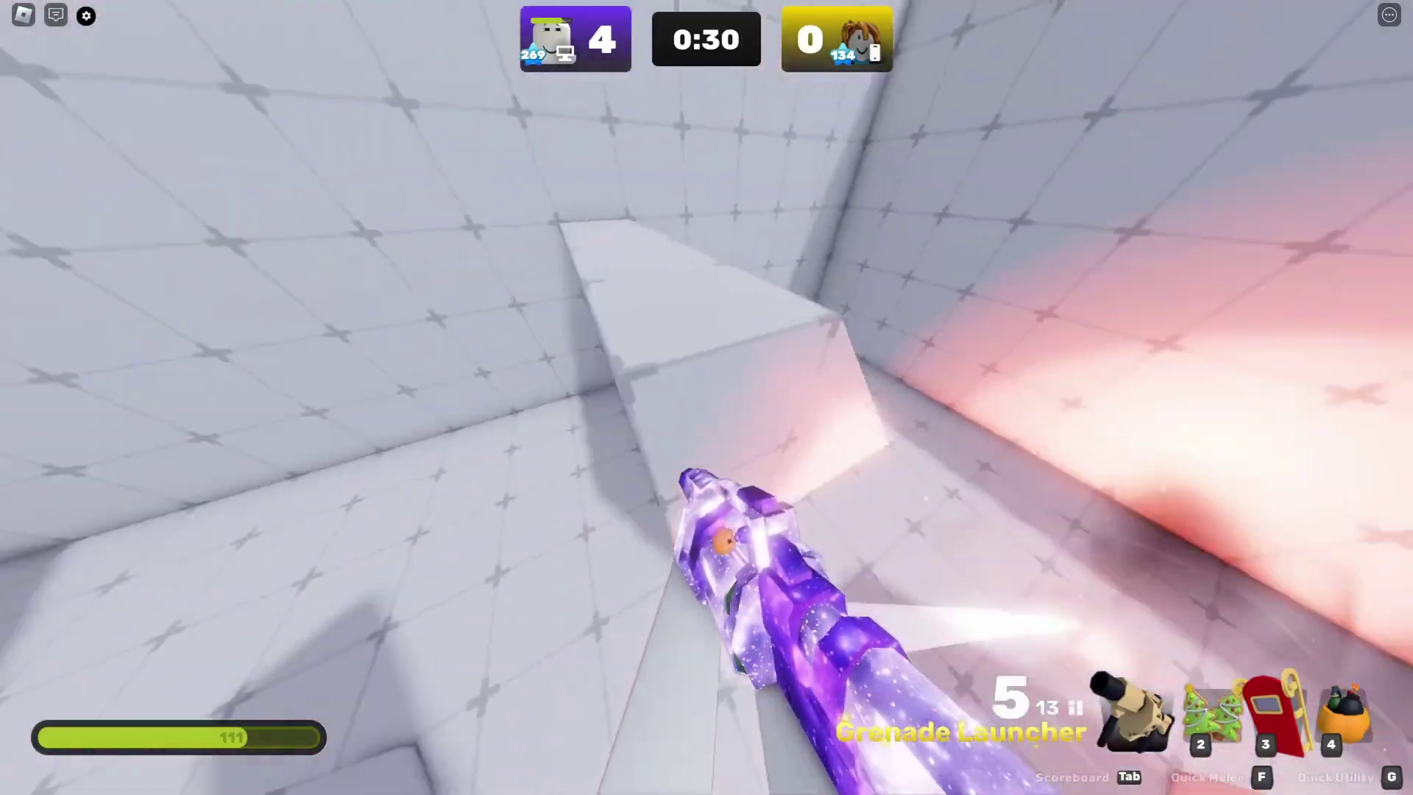
pyautogui.click(706, 397)
pyautogui.click(706, 398)
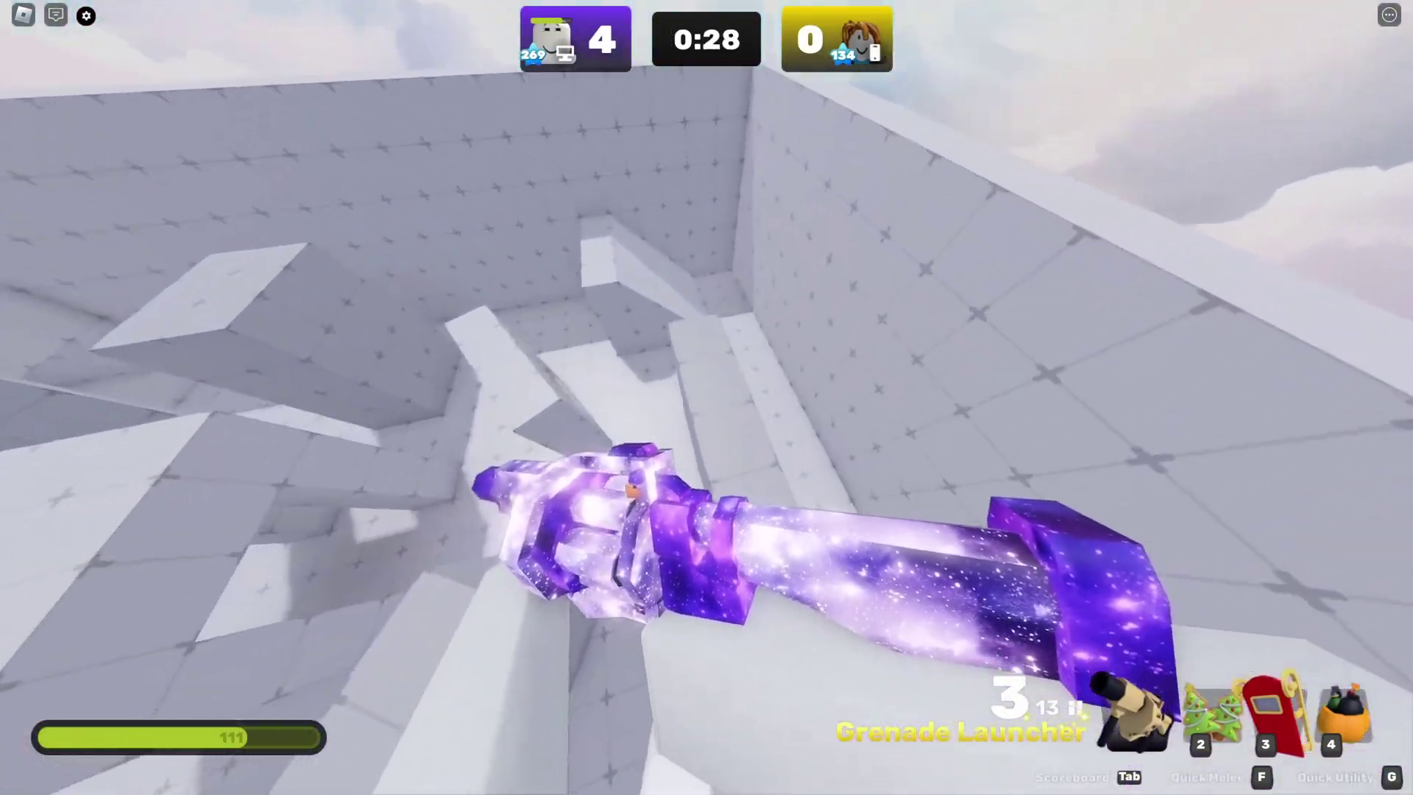